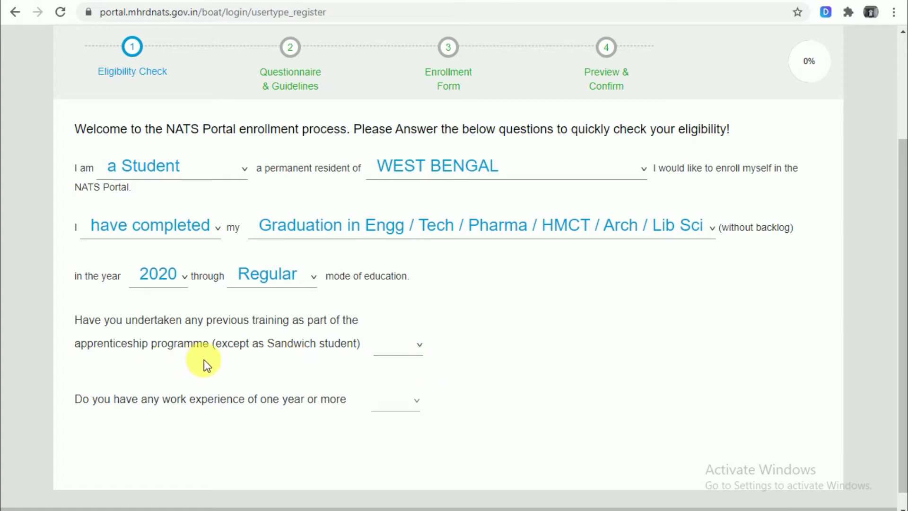
# Answer No to both the previous apprenticeship training and the work experience questions
pyautogui.click(418, 345)
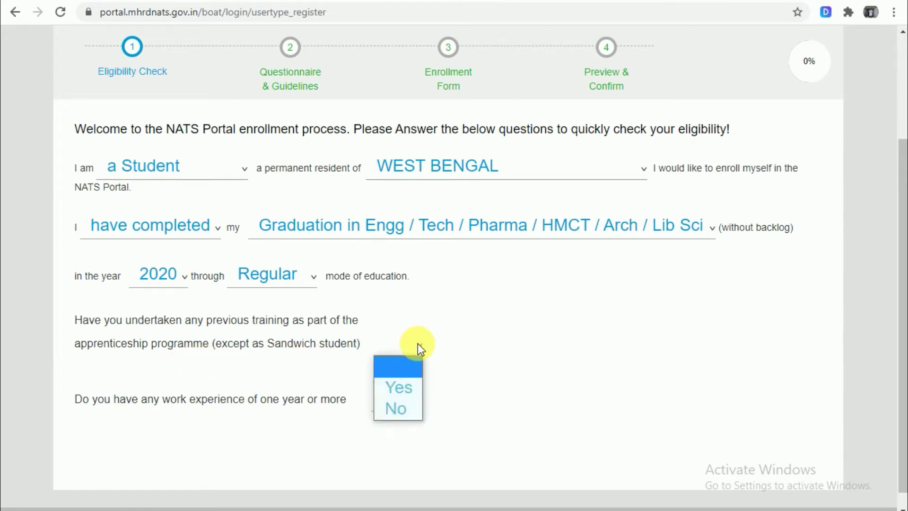
pyautogui.click(417, 389)
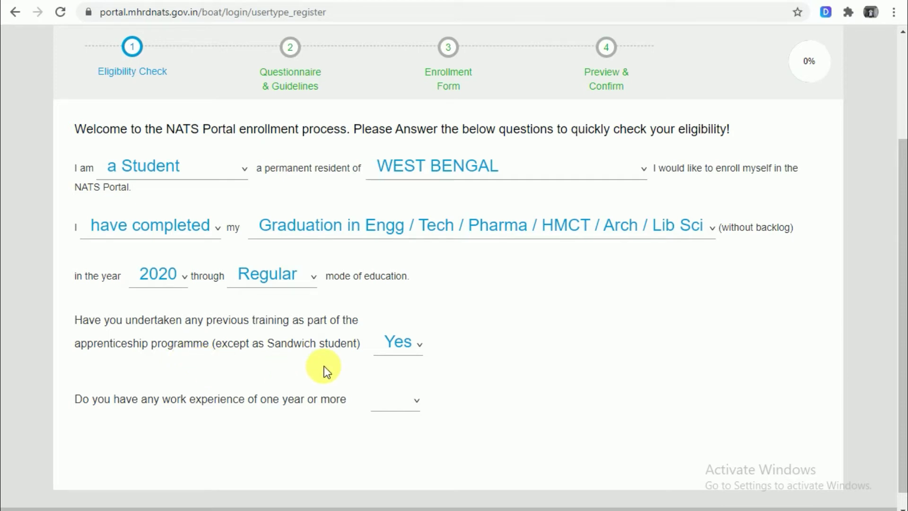
pyautogui.scroll(-1, 325, 366)
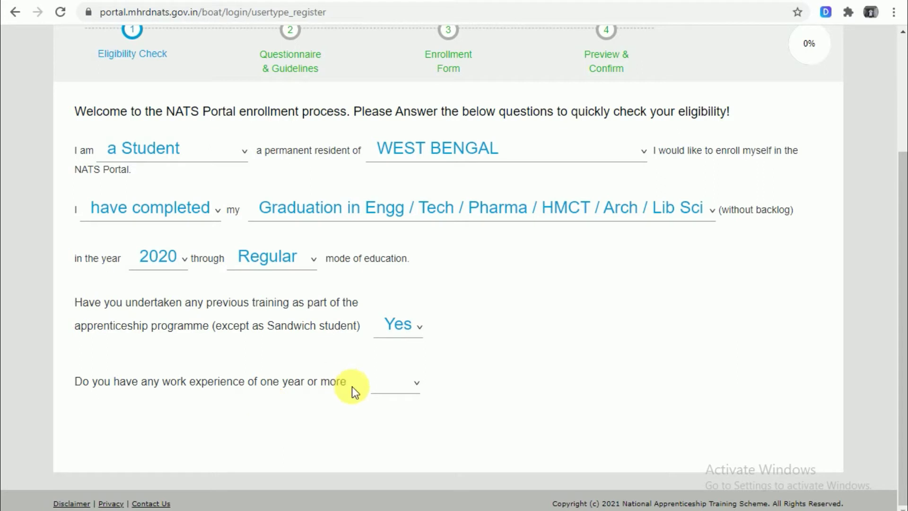
pyautogui.click(418, 386)
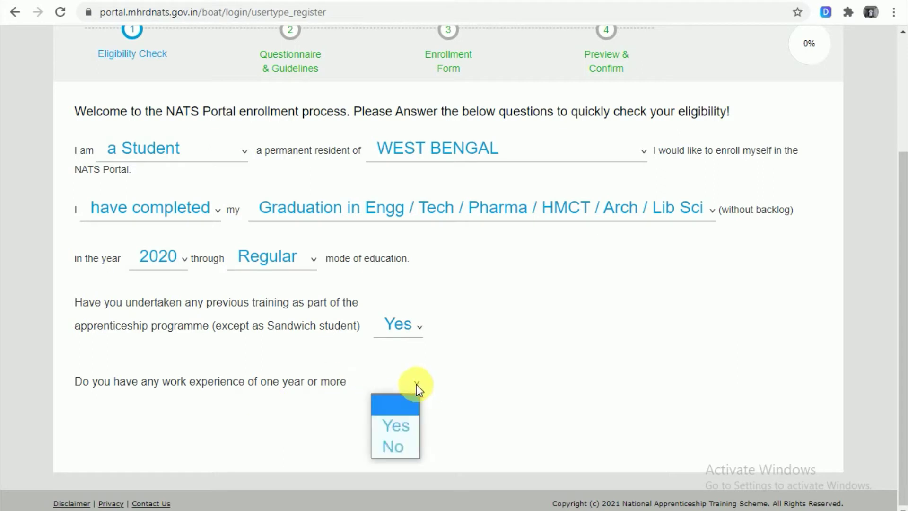
pyautogui.click(396, 425)
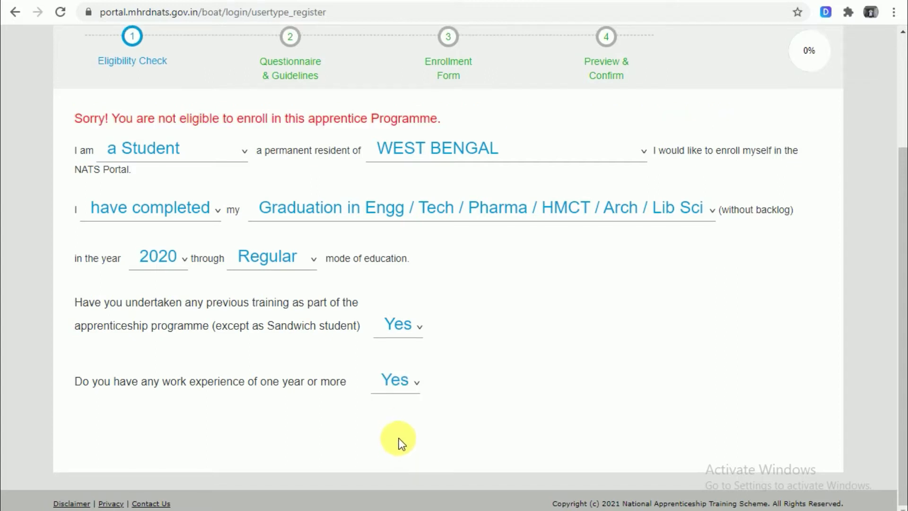
pyautogui.click(416, 385)
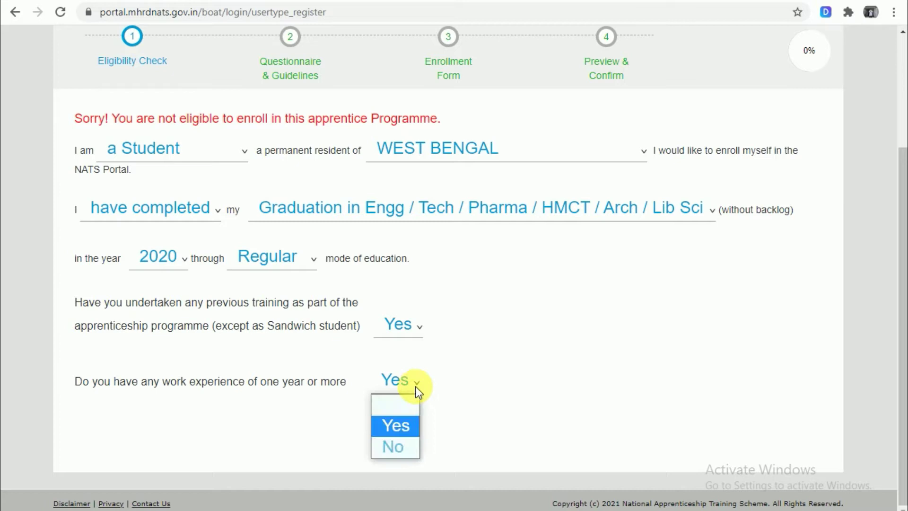
pyautogui.click(396, 450)
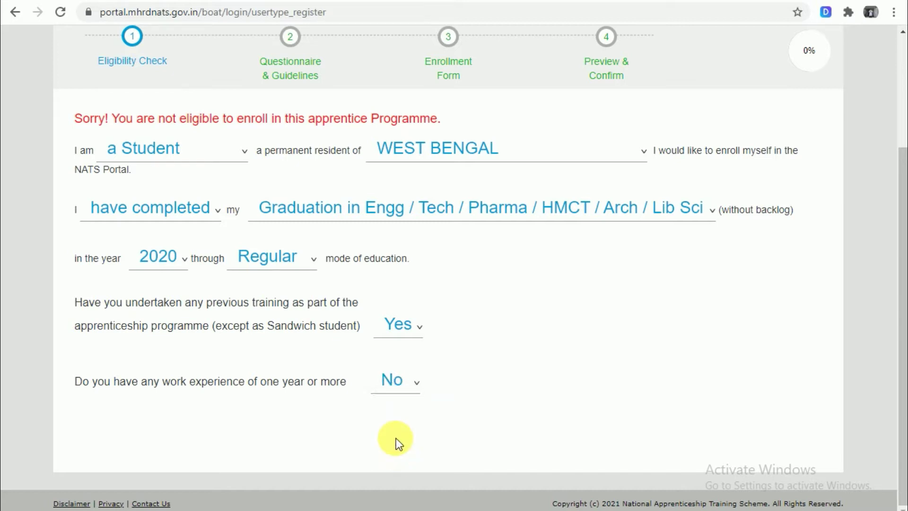
pyautogui.click(431, 324)
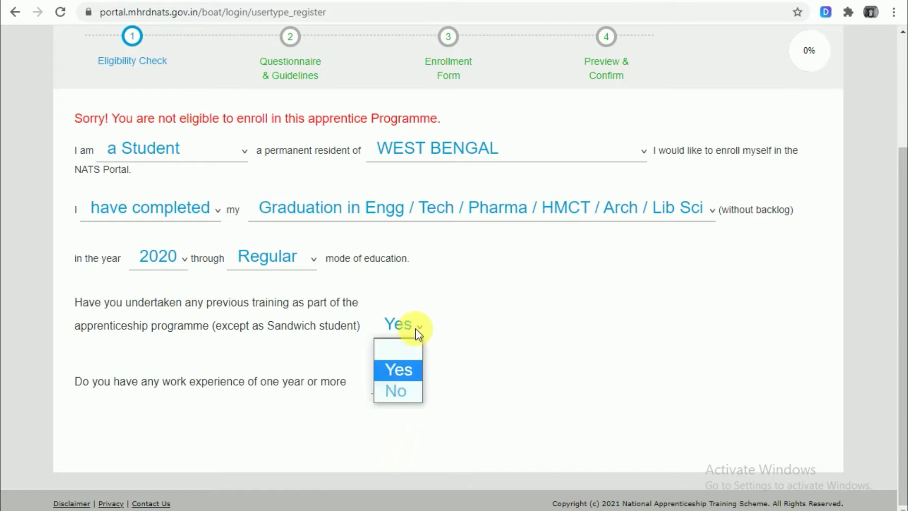
pyautogui.click(400, 389)
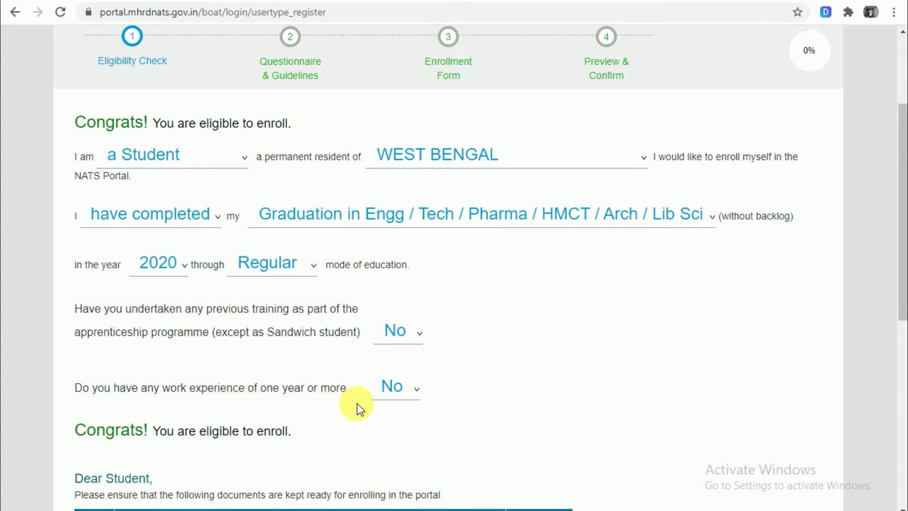
pyautogui.moveTo(76, 434); pyautogui.dragTo(150, 441)
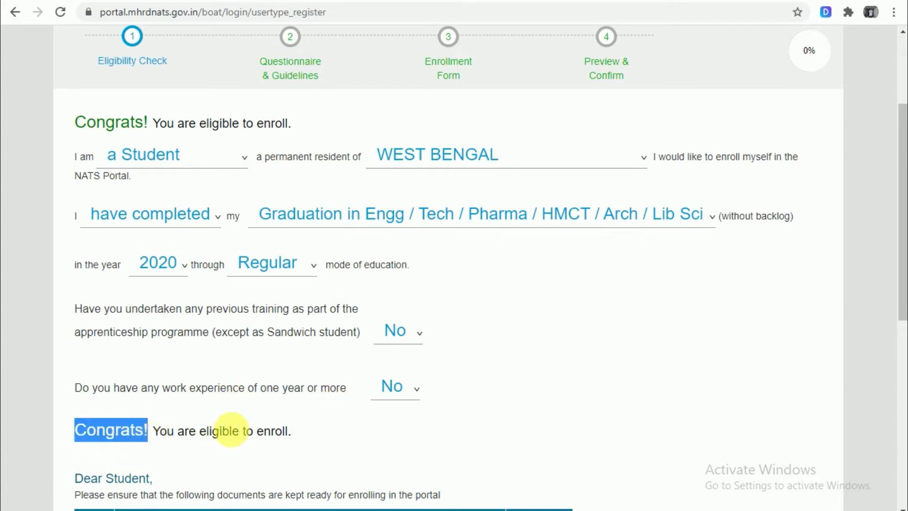
pyautogui.click(236, 438)
pyautogui.scroll(-3, 347, 438)
pyautogui.scroll(-1, 347, 438)
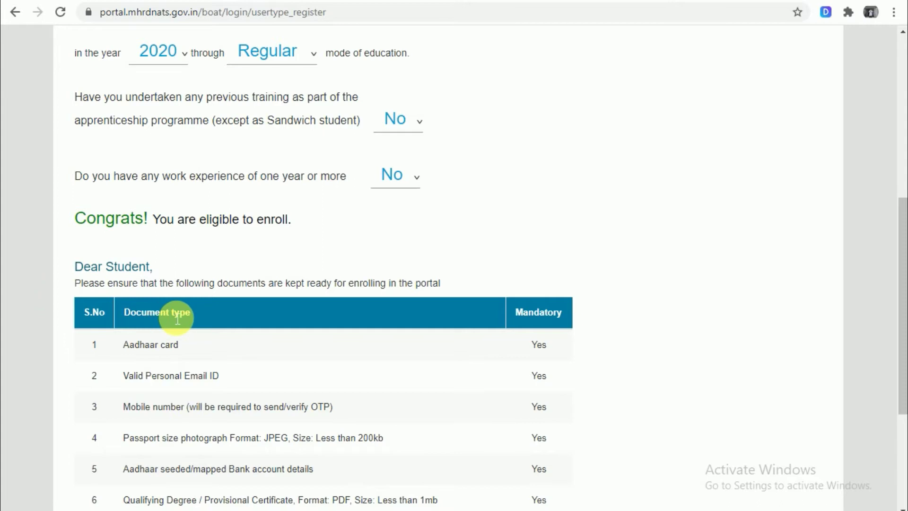
pyautogui.scroll(-3, 402, 342)
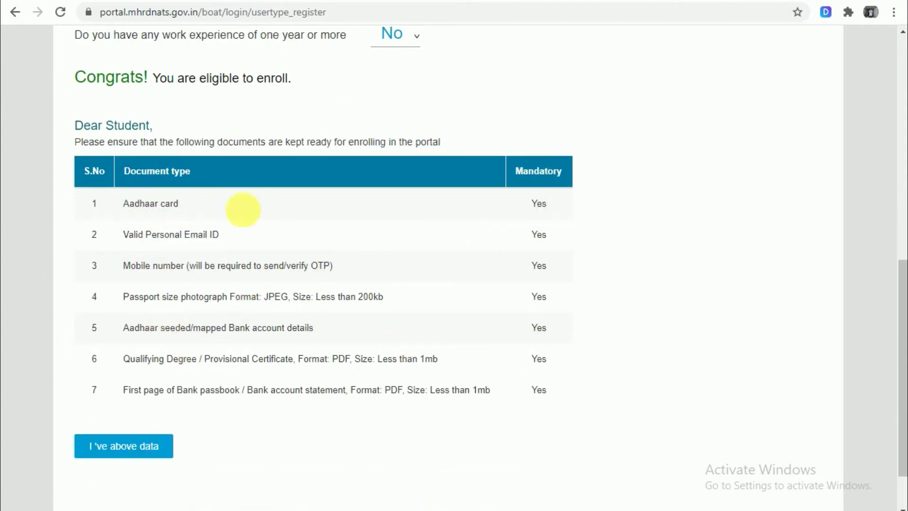
pyautogui.moveTo(122, 203); pyautogui.dragTo(188, 203)
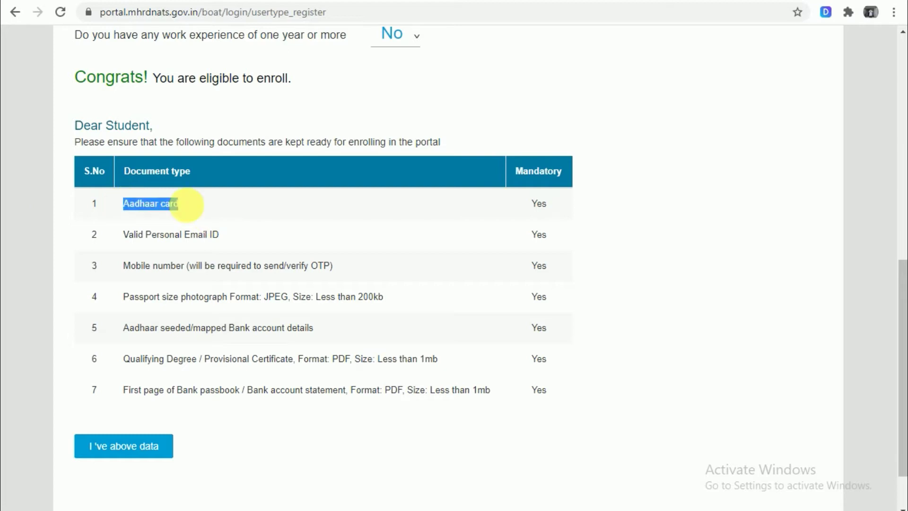
pyautogui.moveTo(122, 234); pyautogui.dragTo(243, 237)
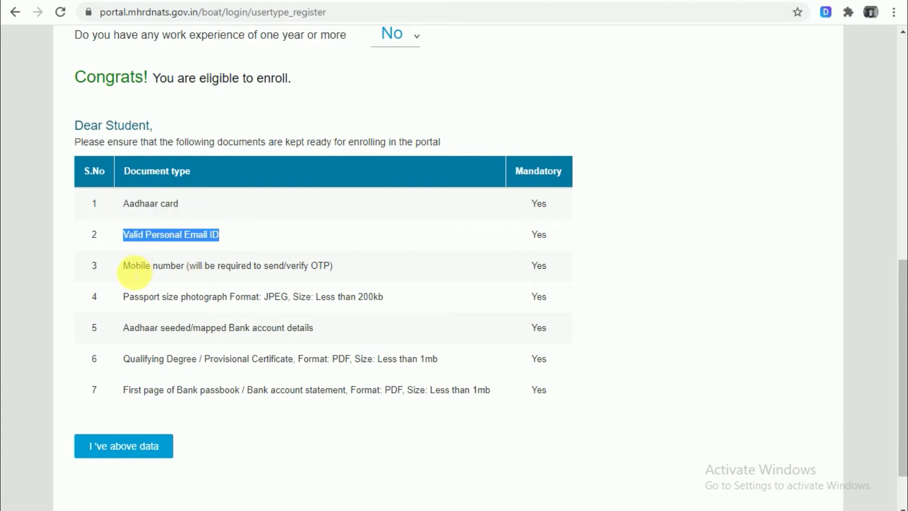
pyautogui.click(233, 275)
pyautogui.tripleClick(232, 275)
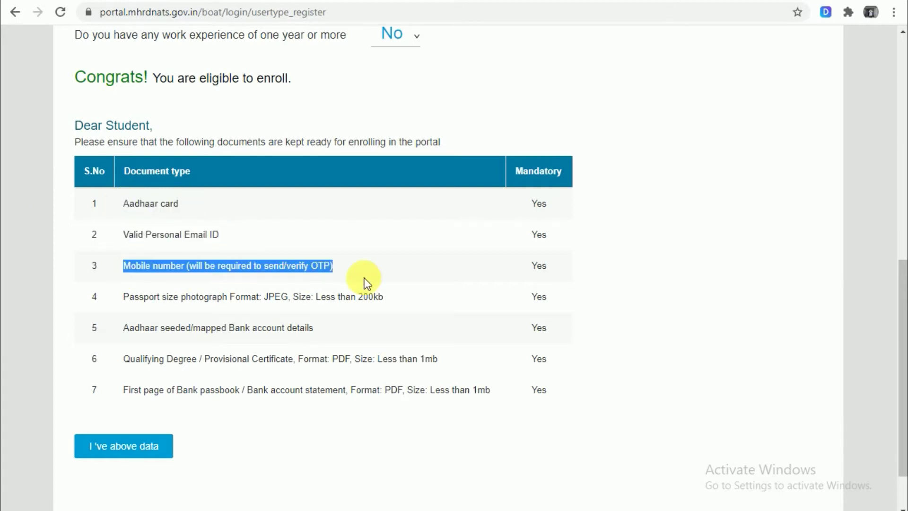
pyautogui.moveTo(128, 297); pyautogui.dragTo(421, 303)
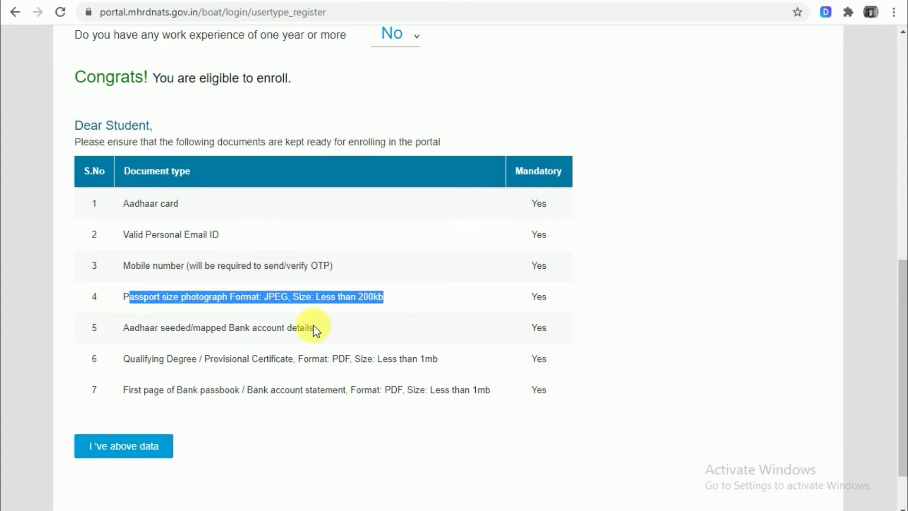
pyautogui.moveTo(122, 328); pyautogui.dragTo(349, 330)
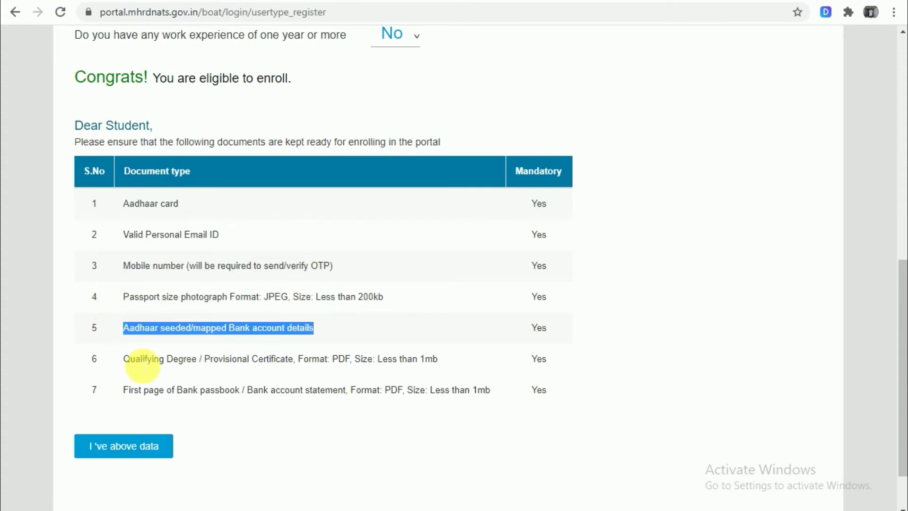
pyautogui.moveTo(119, 359); pyautogui.dragTo(471, 358)
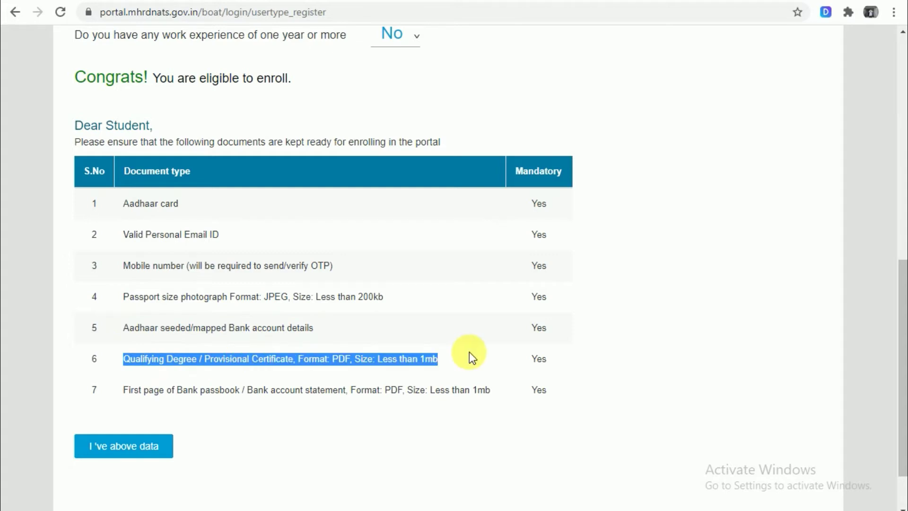
pyautogui.moveTo(129, 391); pyautogui.dragTo(512, 399)
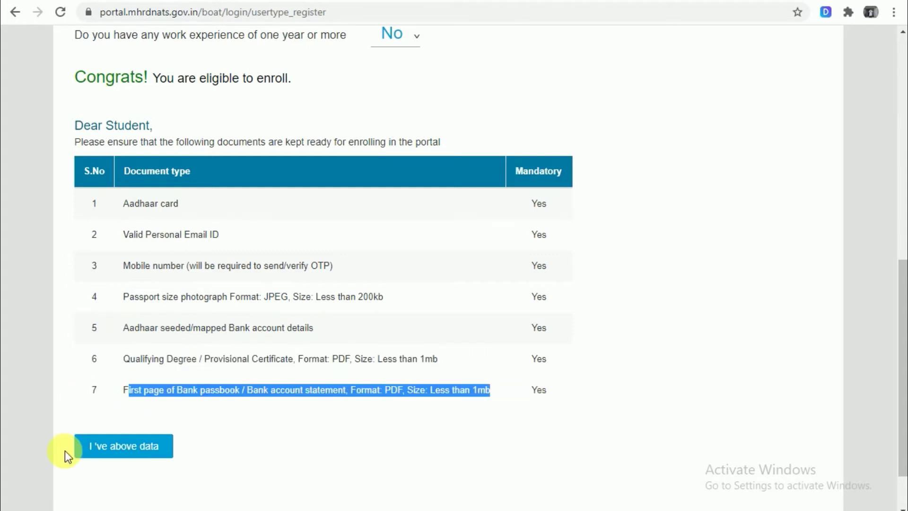
pyautogui.click(316, 337)
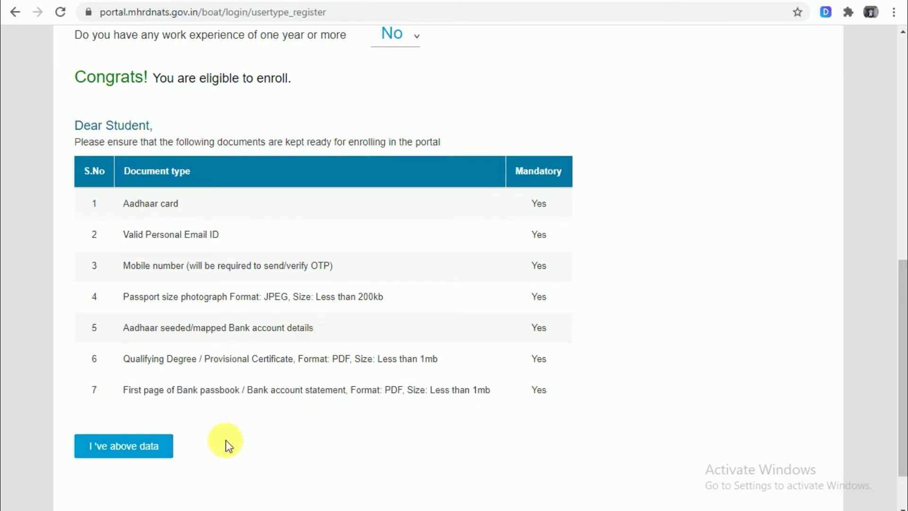
pyautogui.scroll(-1, 226, 447)
pyautogui.scroll(1, 226, 447)
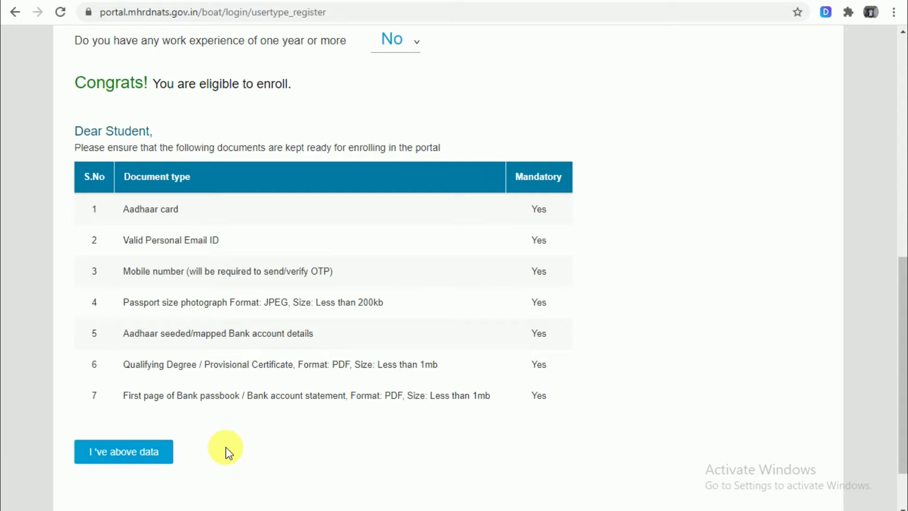
# Confirm the listed documents are ready and enter the student's primary email address
pyautogui.click(123, 463)
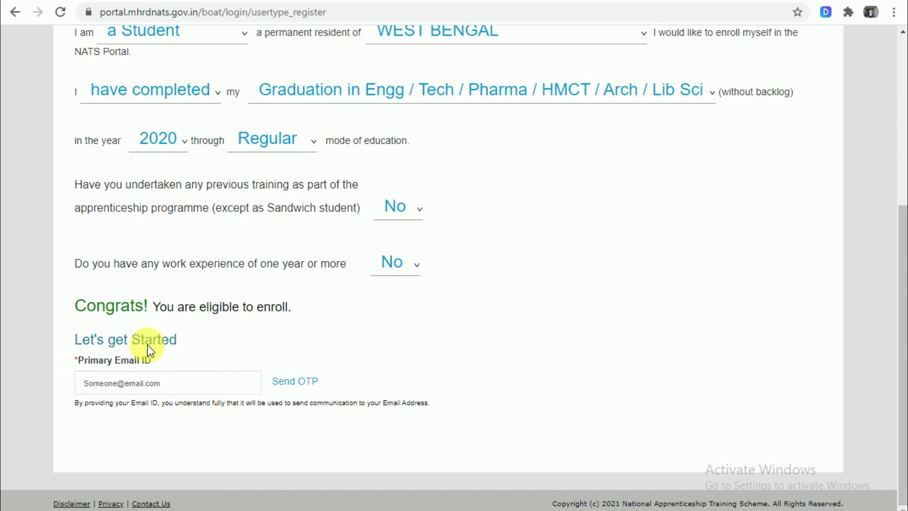
pyautogui.click(179, 392)
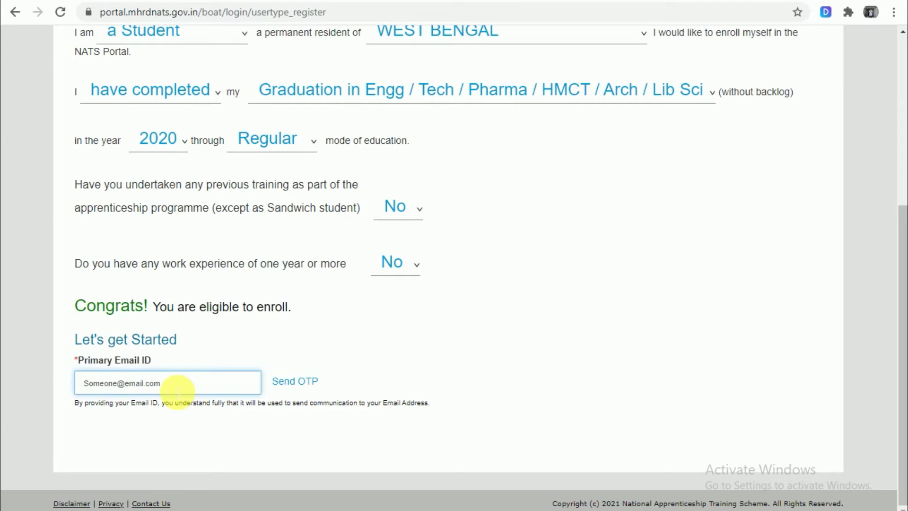
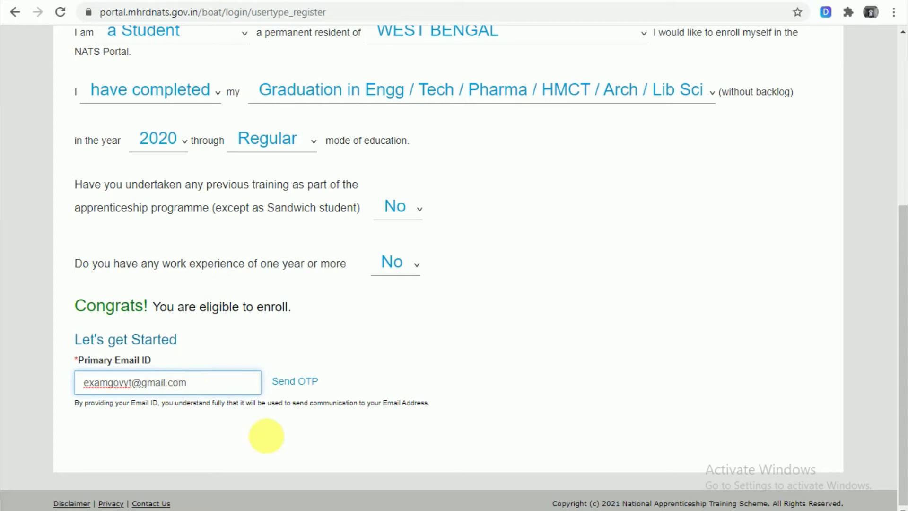
pyautogui.press('Tab')
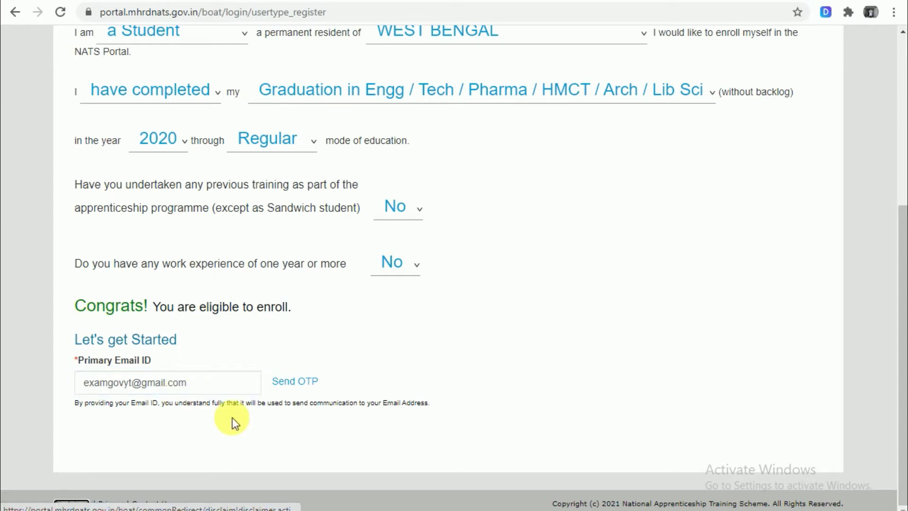
# Verify the email with the one-time password sent to it
pyautogui.click(295, 381)
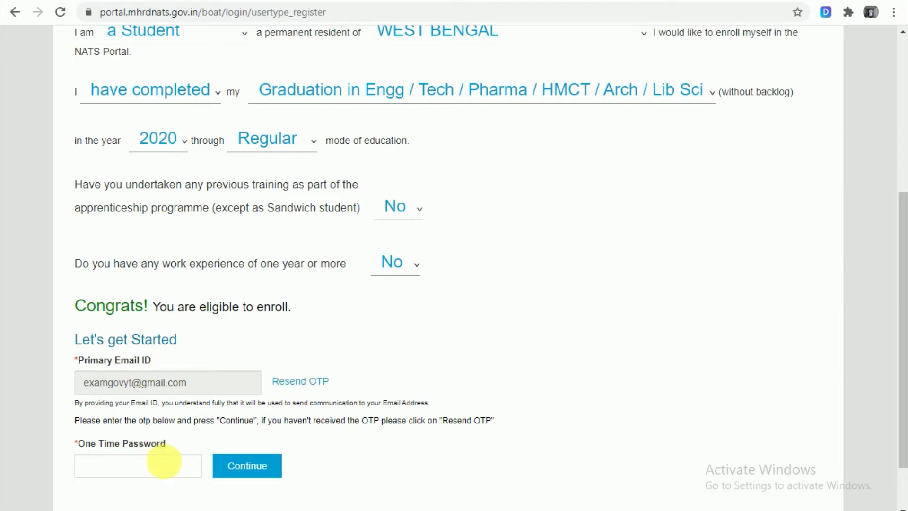
pyautogui.click(152, 472)
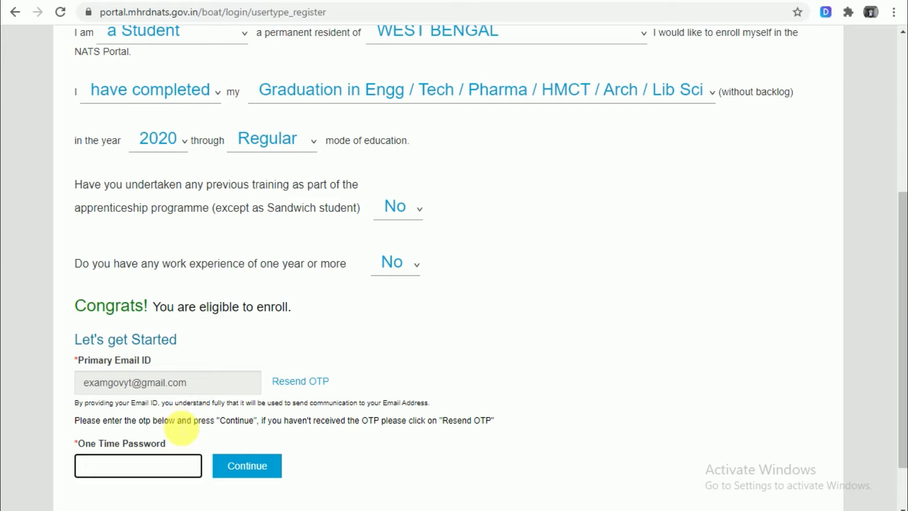
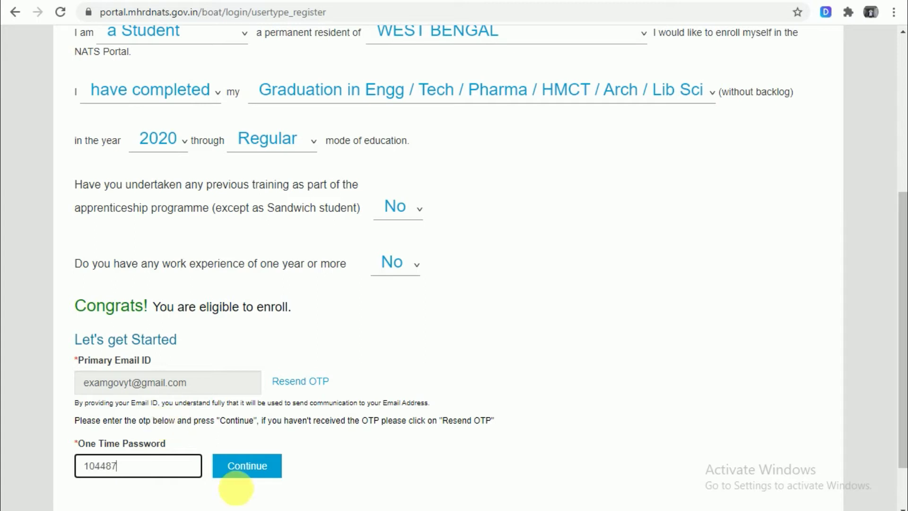
pyautogui.click(272, 466)
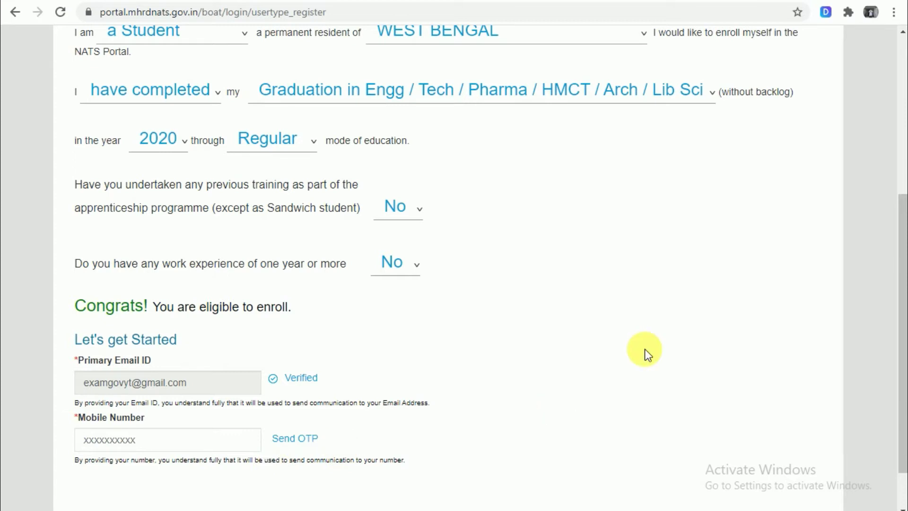
# Enter the student's mobile number and request a one-time password for it
pyautogui.scroll(-2, 616, 367)
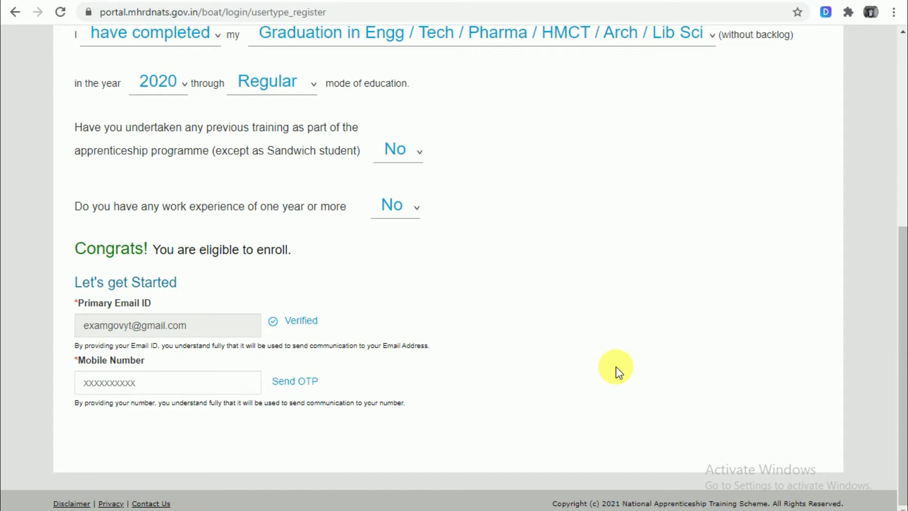
pyautogui.scroll(5, 616, 368)
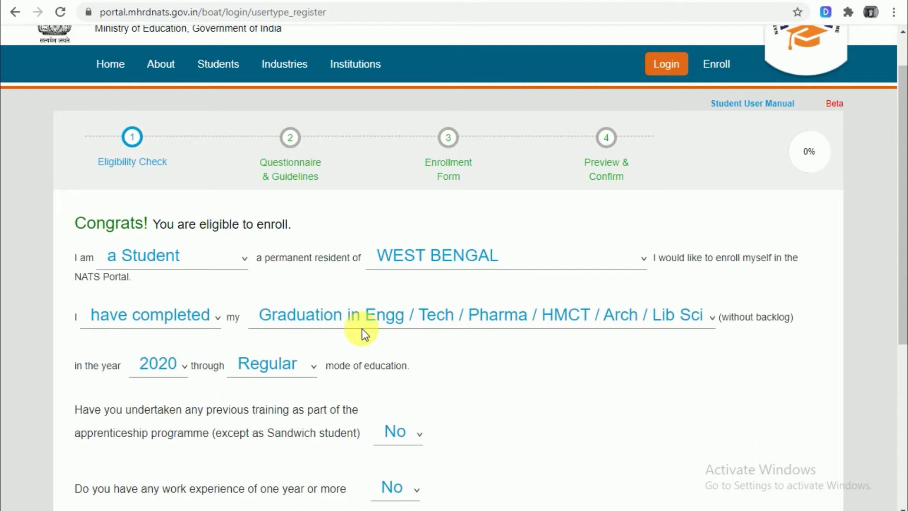
pyautogui.scroll(-4, 400, 322)
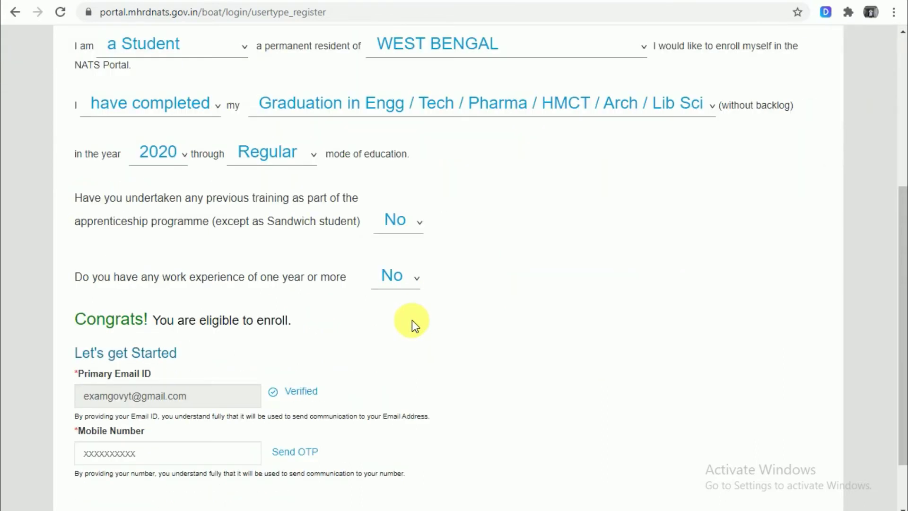
pyautogui.scroll(-2, 413, 322)
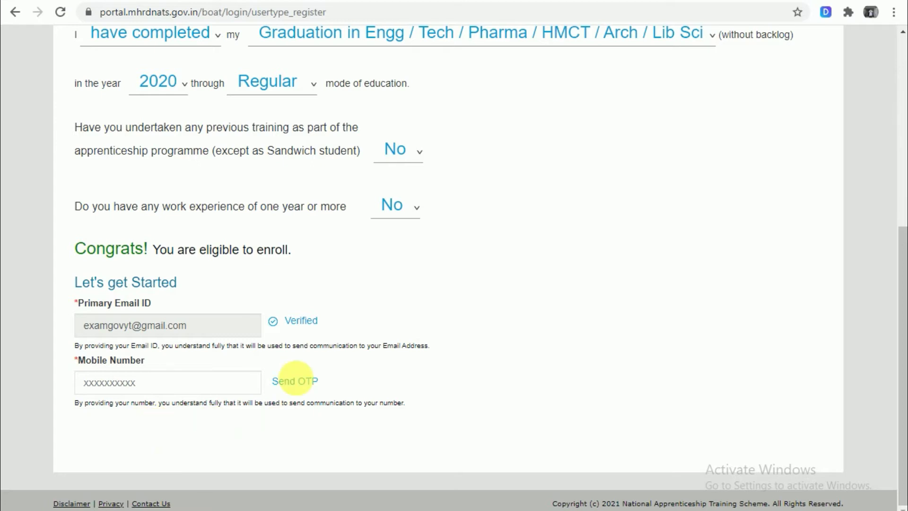
pyautogui.click(312, 382)
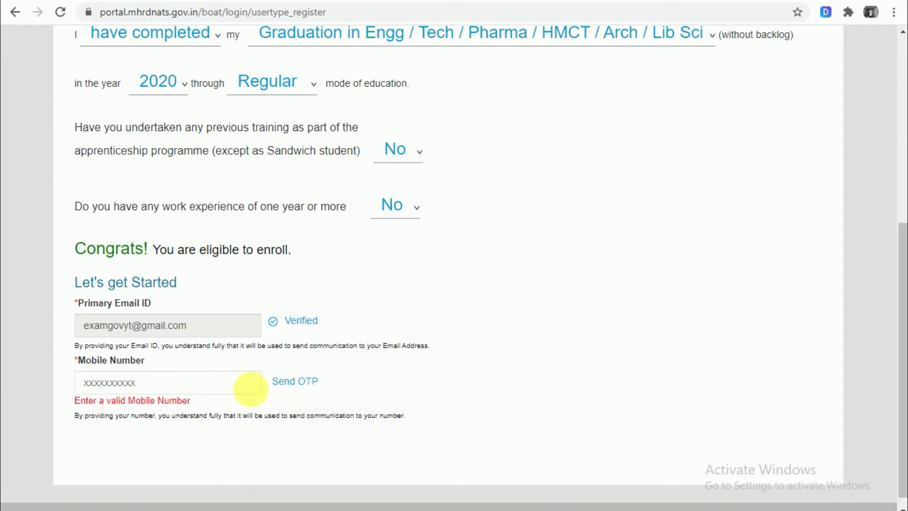
pyautogui.click(167, 386)
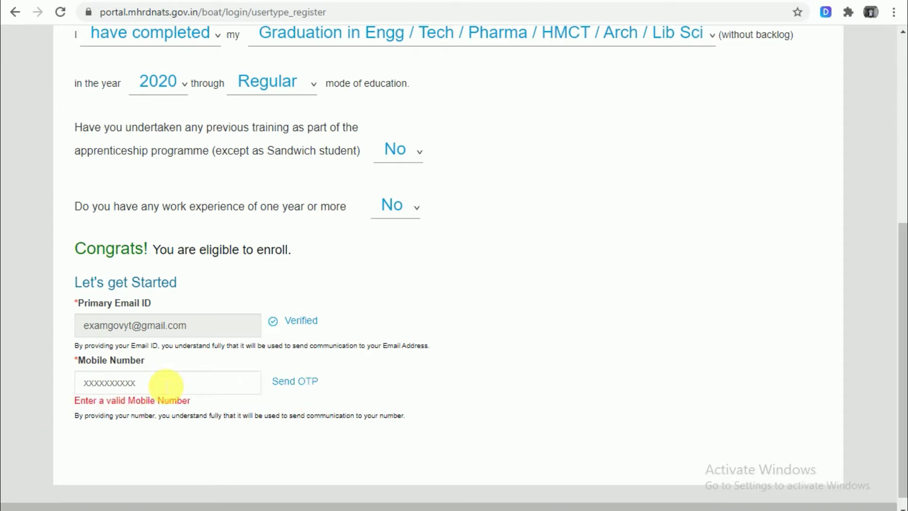
pyautogui.click(167, 385)
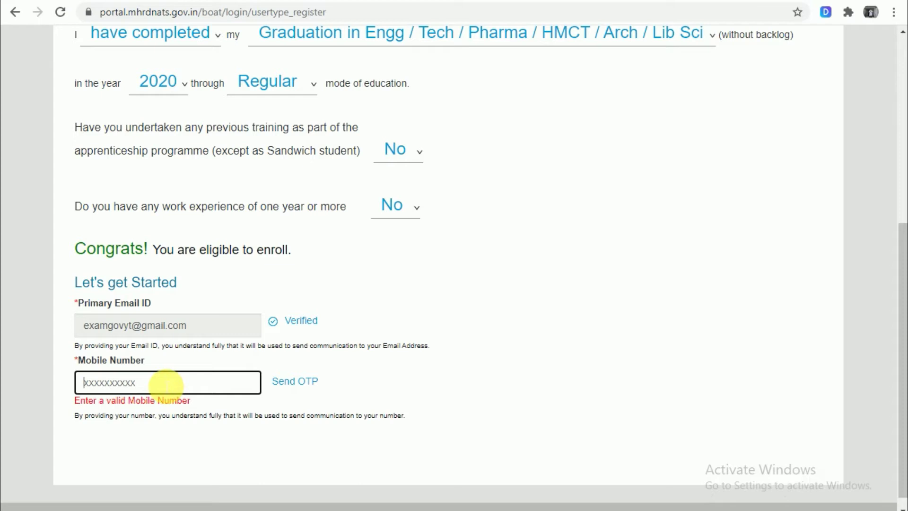
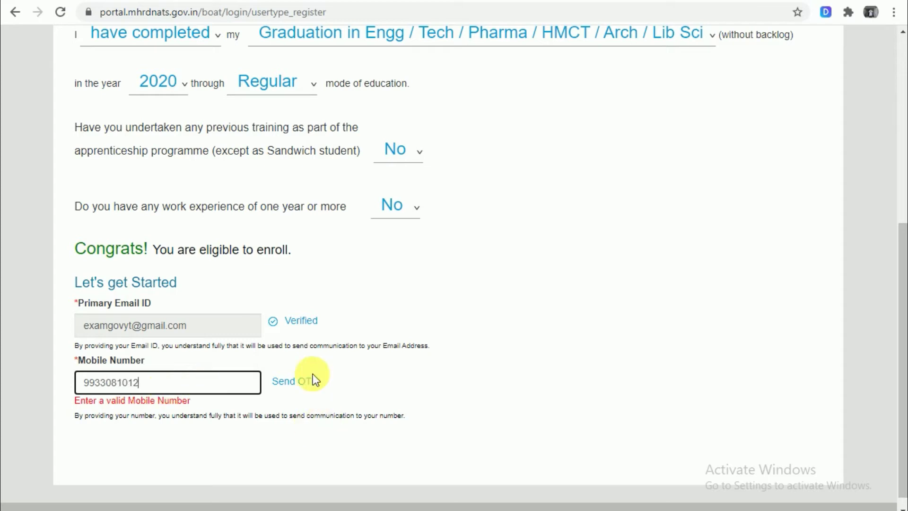
pyautogui.click(301, 380)
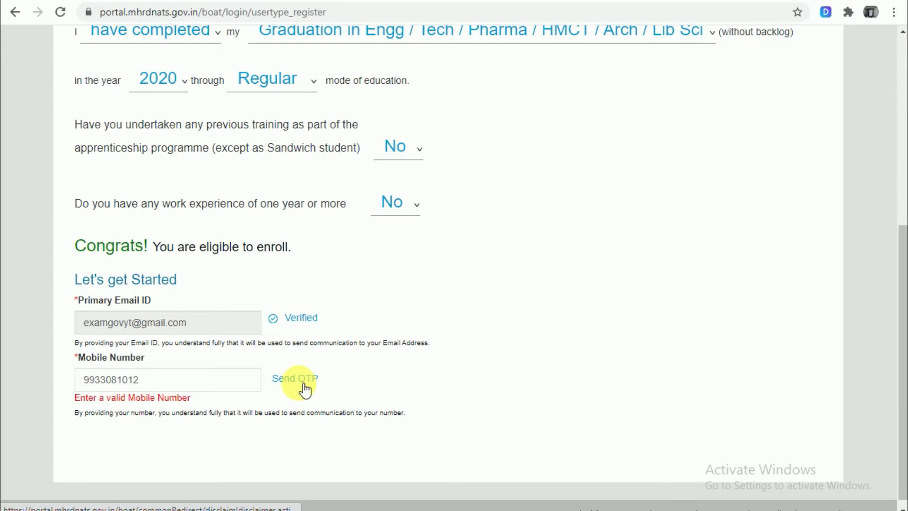
pyautogui.click(303, 384)
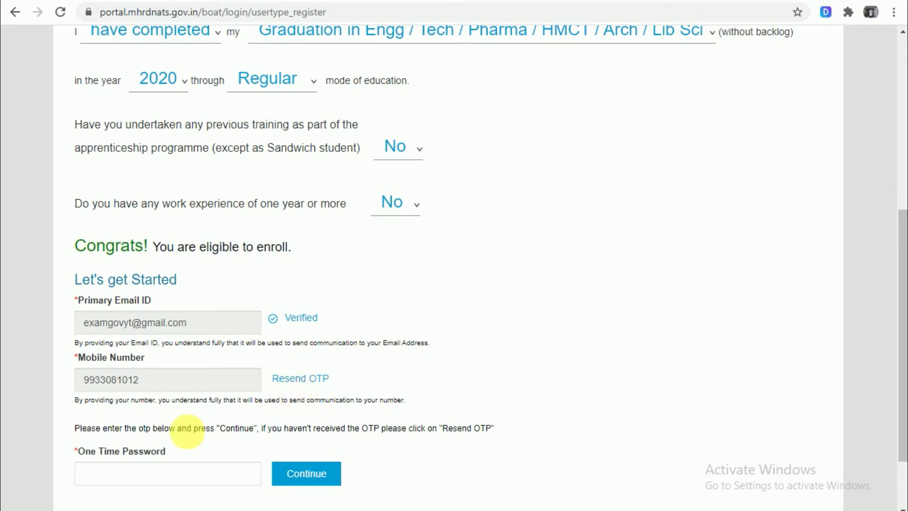
# Enter the received one-time password to verify the mobile number
pyautogui.click(133, 486)
pyautogui.click(133, 481)
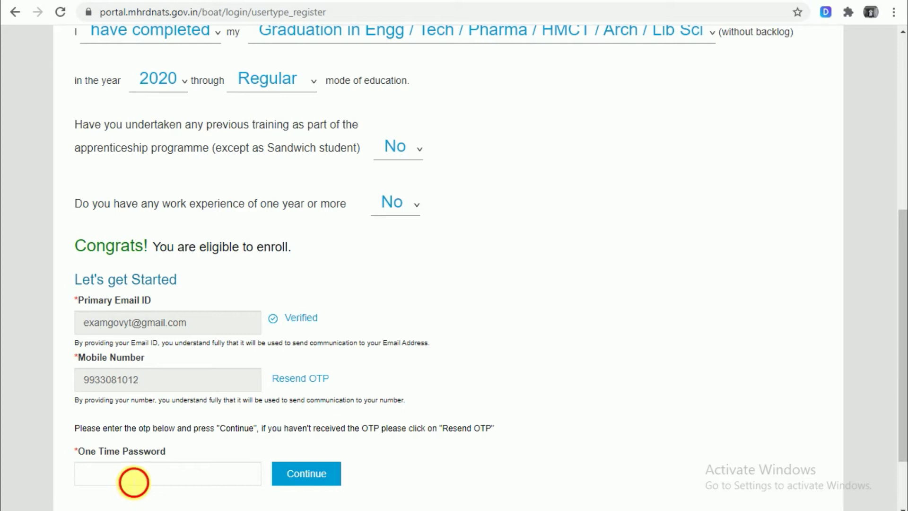
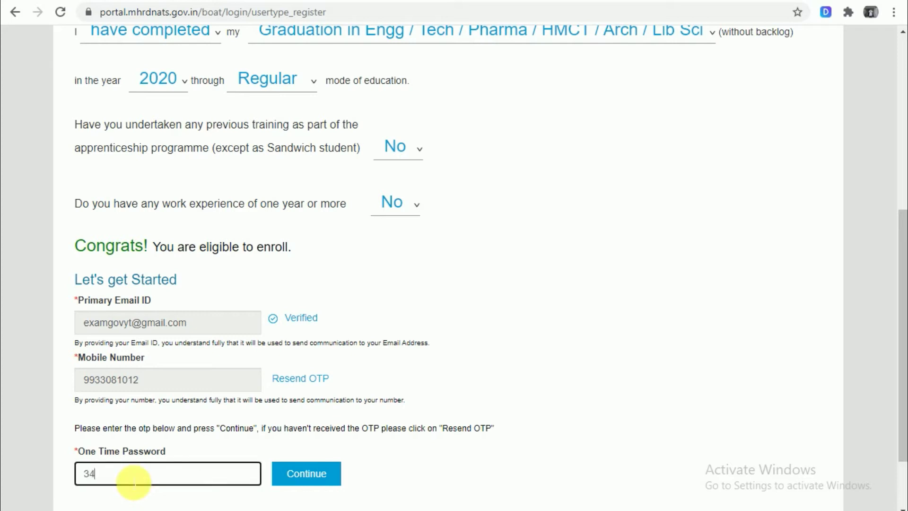
pyautogui.click(309, 474)
pyautogui.click(314, 474)
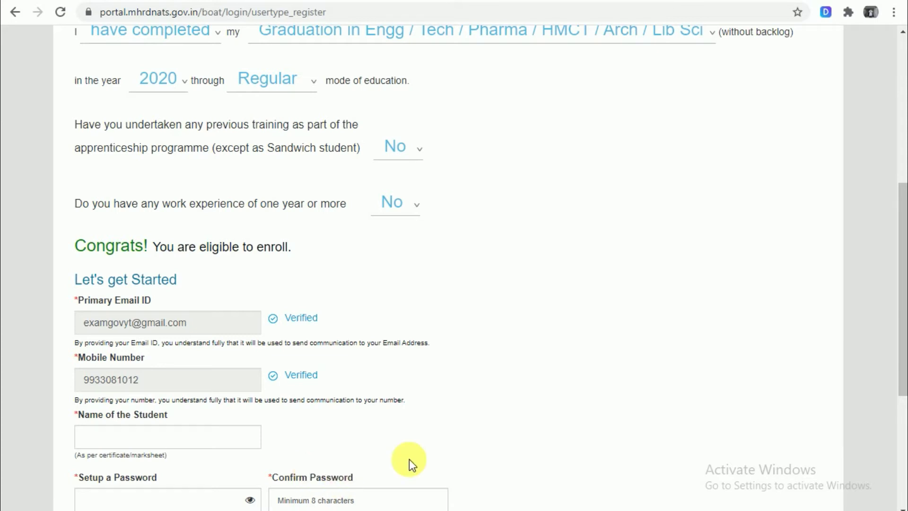
# Enter the student's full name, set and confirm an account password, and save
pyautogui.scroll(-5, 410, 459)
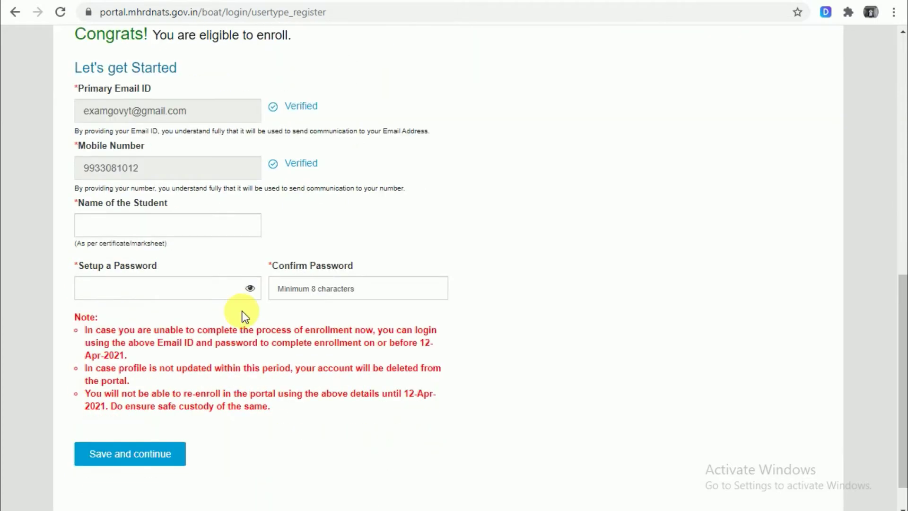
pyautogui.click(204, 228)
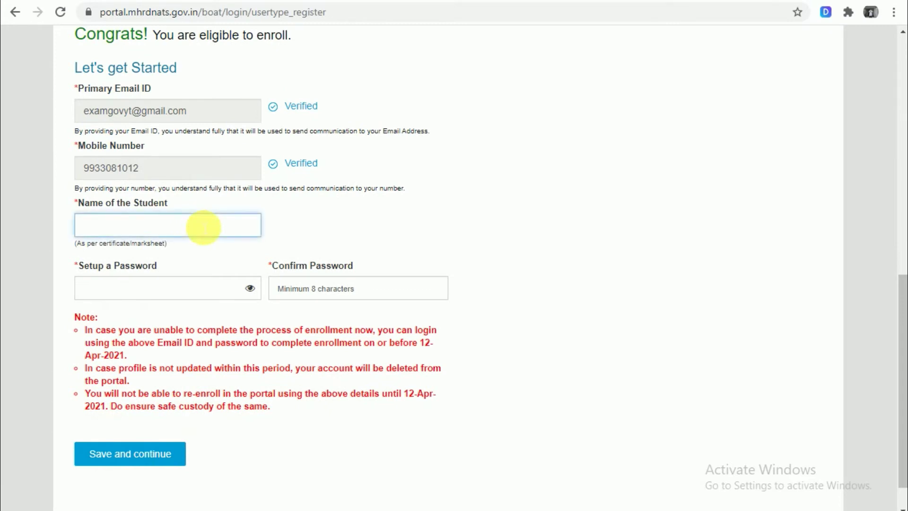
pyautogui.write('YOUR FULL NAME')
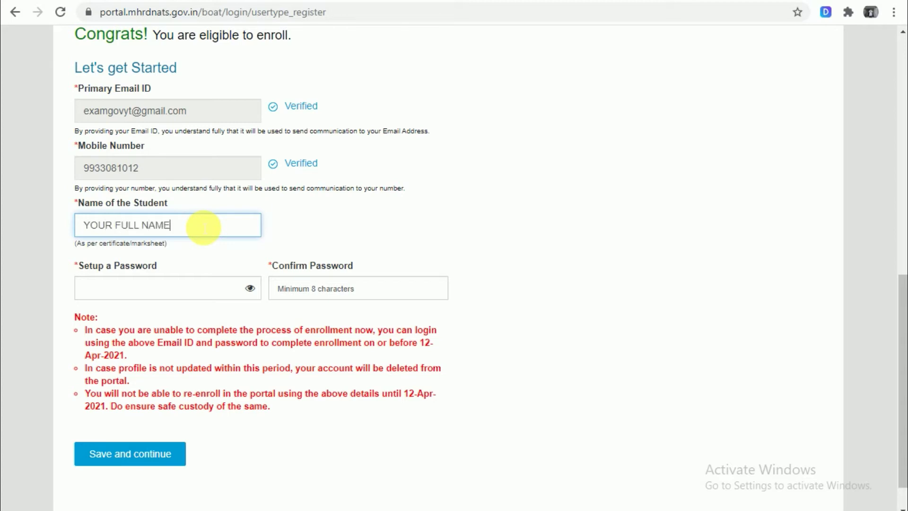
pyautogui.press('Tab')
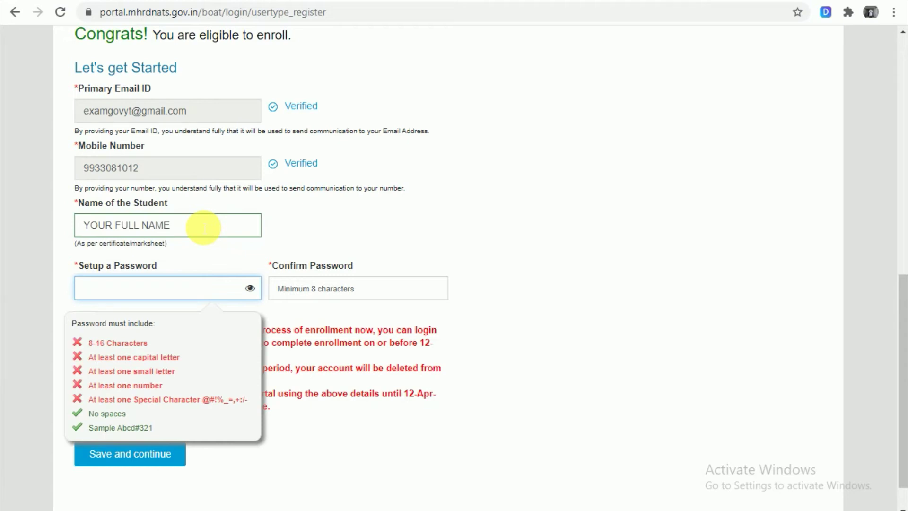
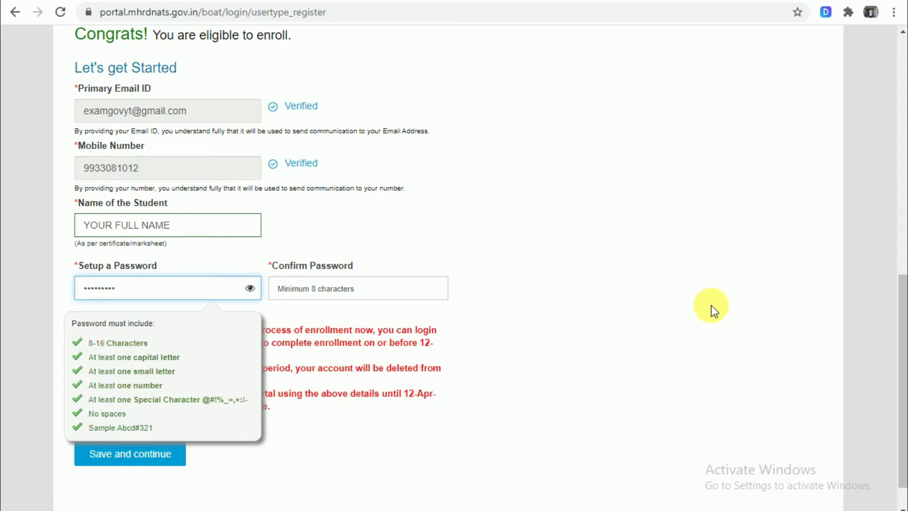
pyautogui.press('Tab')
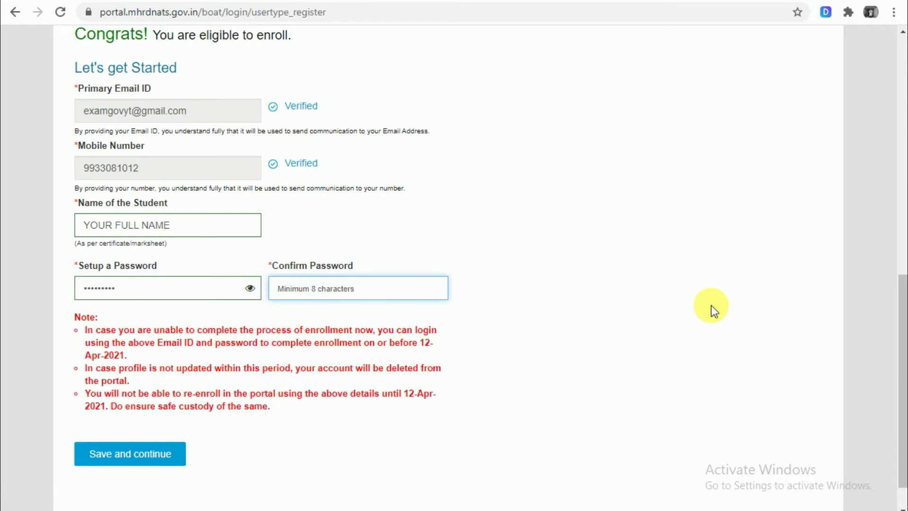
pyautogui.write('*********')
pyautogui.press('Tab')
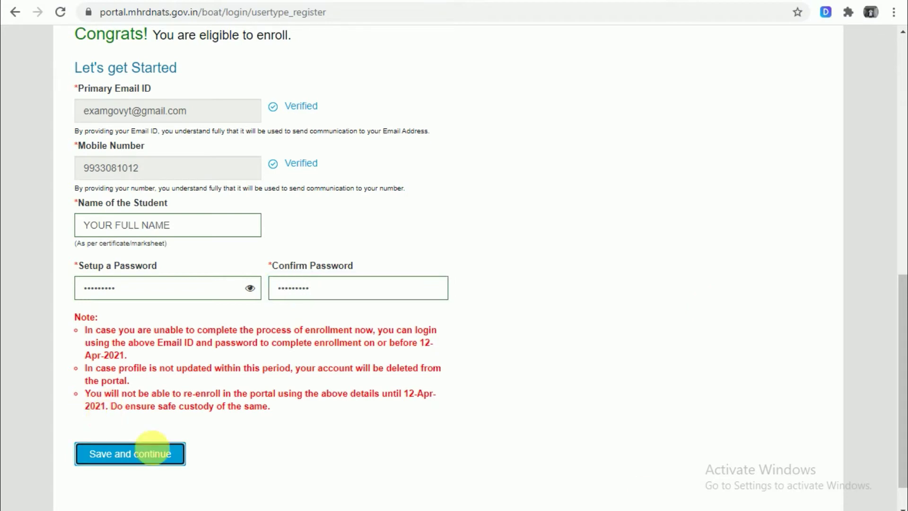
pyautogui.click(168, 457)
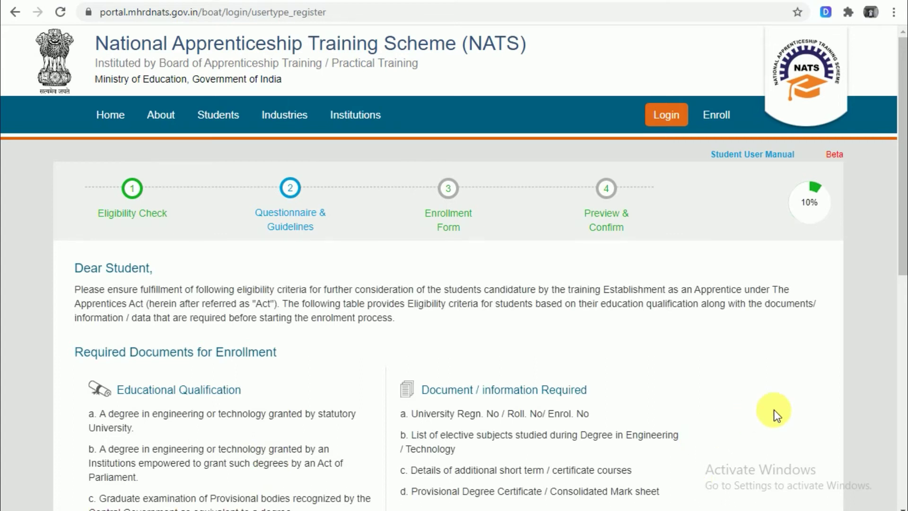
# Tick 'I agree to the above Terms and Conditions' and choose Agree and continue
pyautogui.scroll(-2, 775, 409)
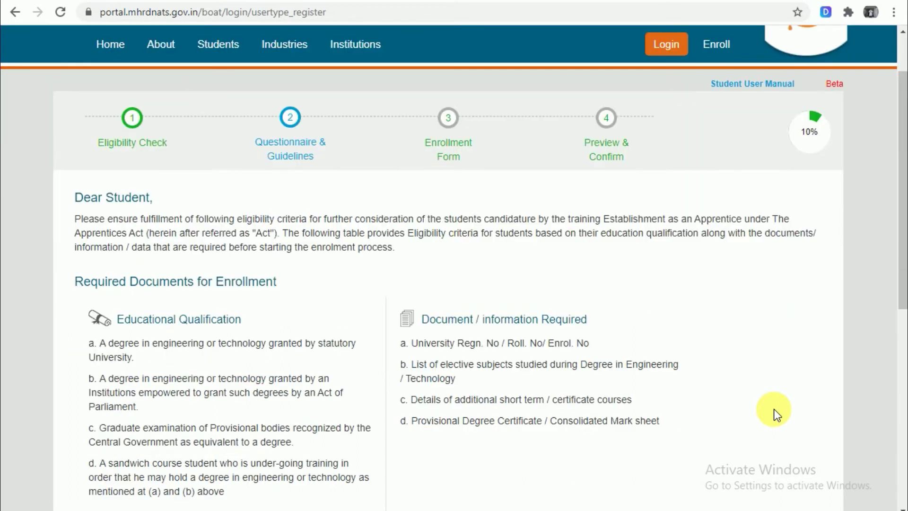
pyautogui.scroll(-5, 773, 408)
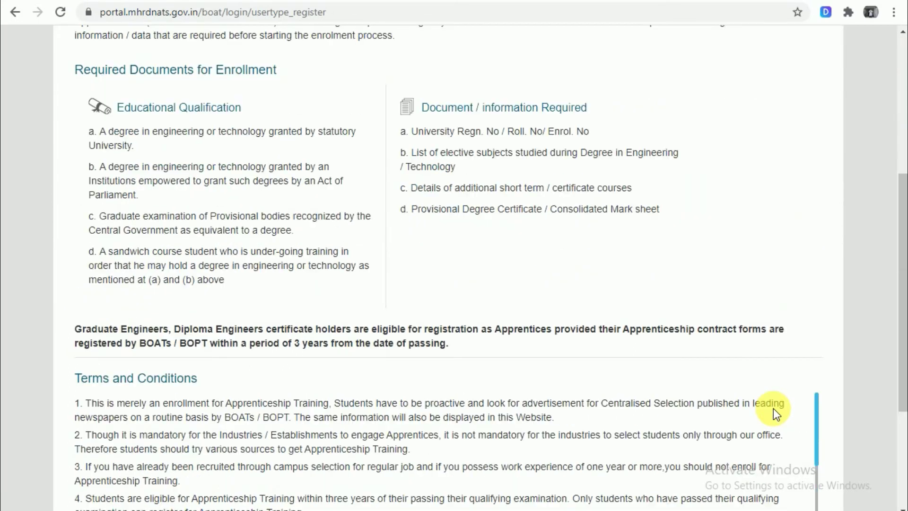
pyautogui.scroll(-2, 773, 408)
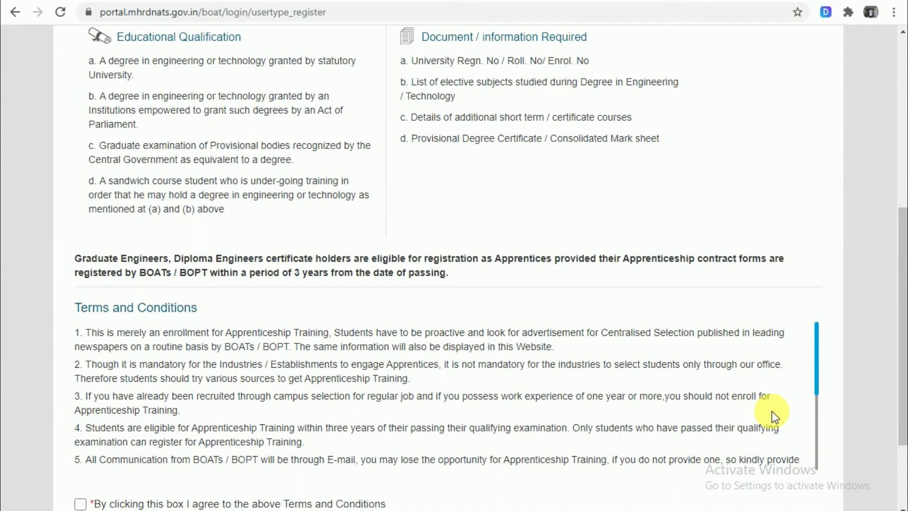
pyautogui.scroll(-2, 772, 410)
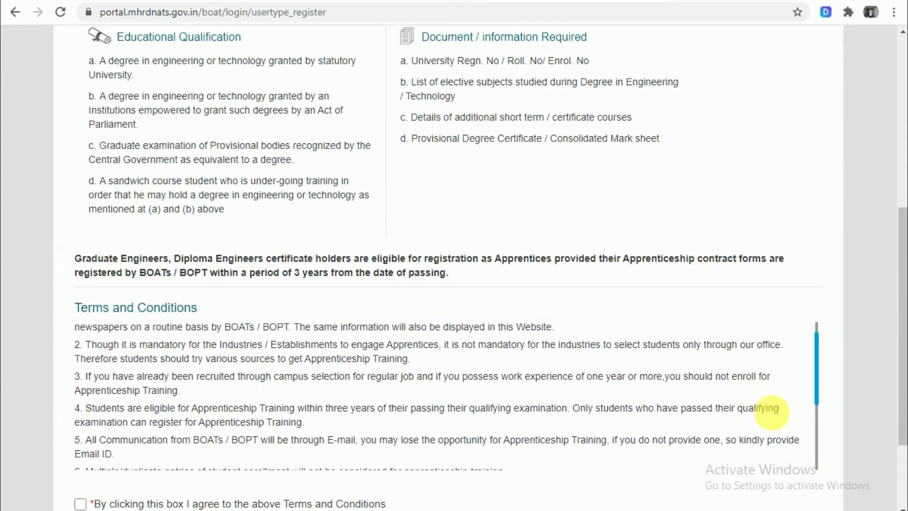
pyautogui.scroll(-5, 772, 412)
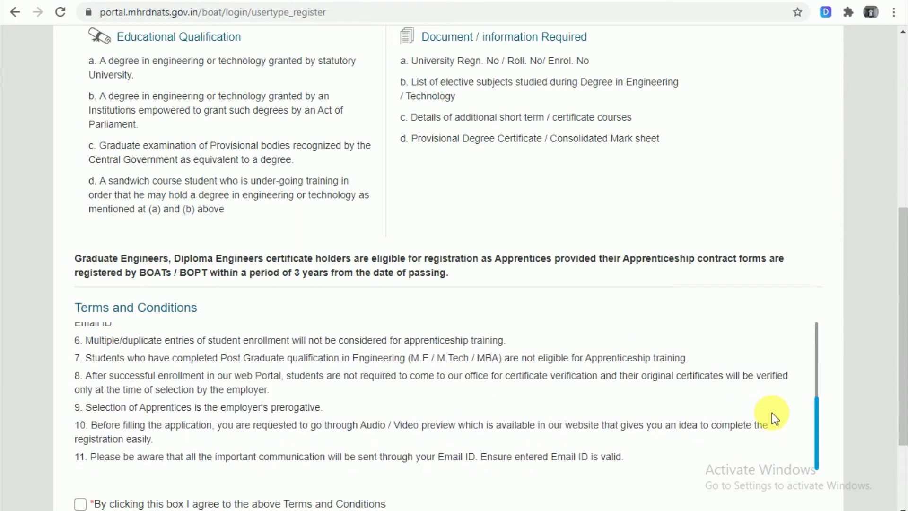
pyautogui.scroll(-3, 862, 409)
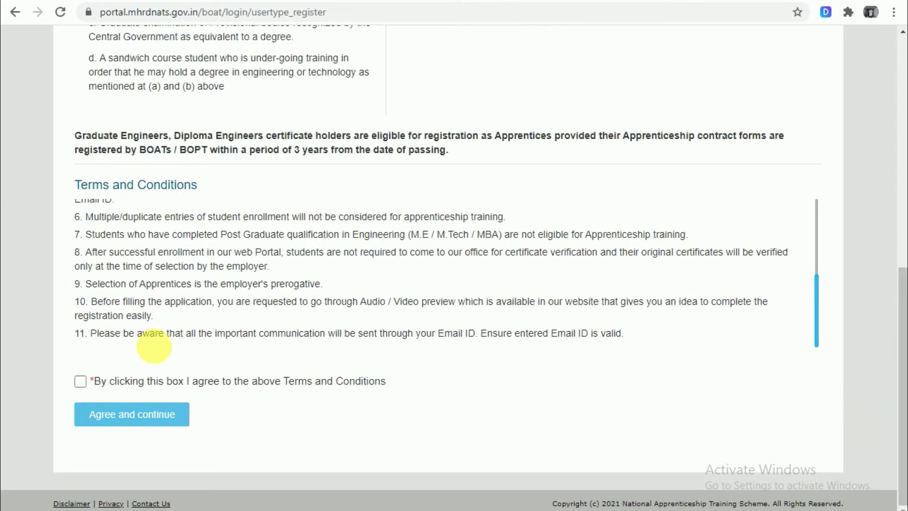
pyautogui.click(79, 380)
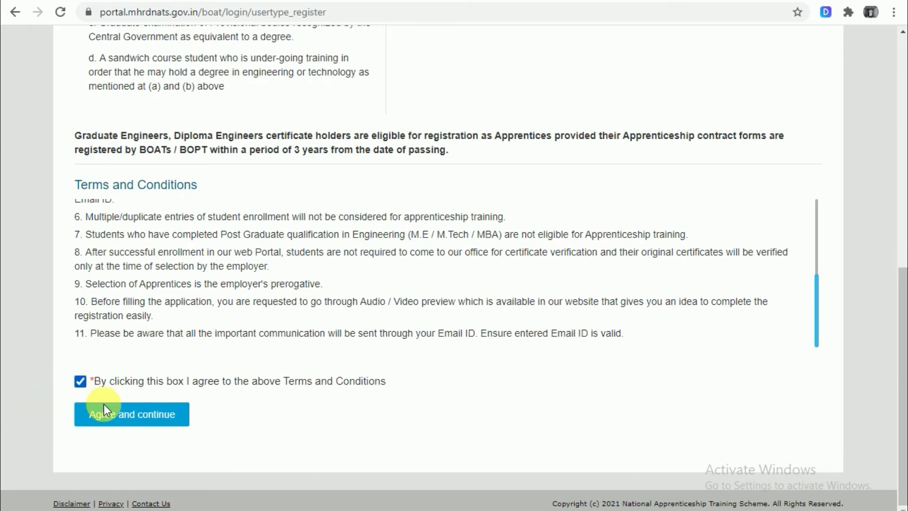
pyautogui.click(160, 428)
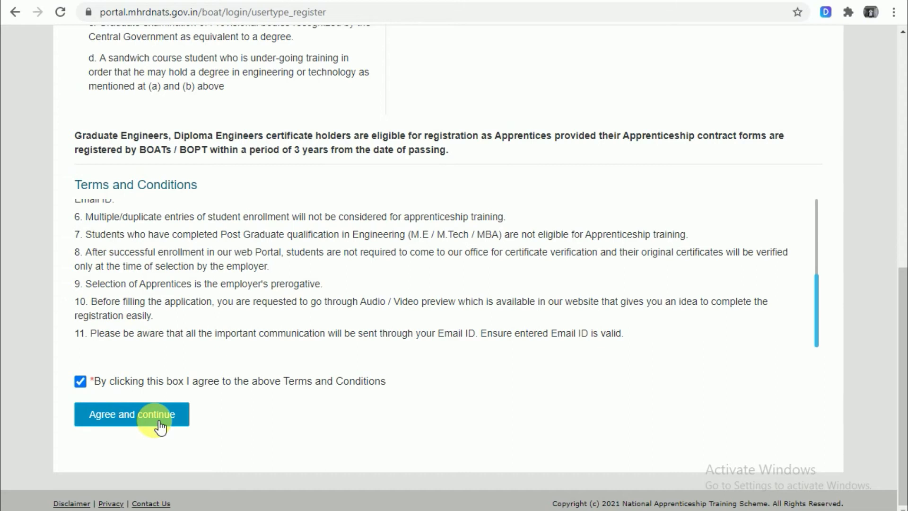
pyautogui.click(159, 426)
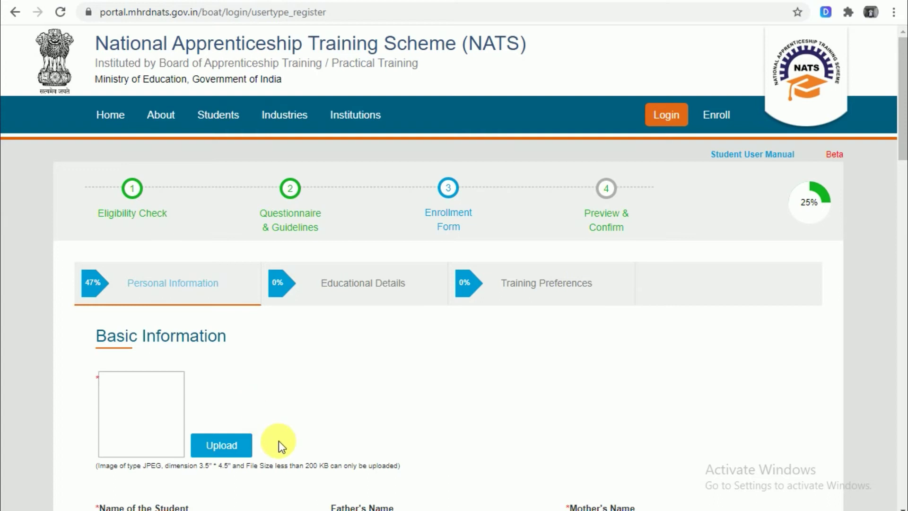
# Upload 'Photo new-1 copy' as the student's passport photo
pyautogui.click(220, 448)
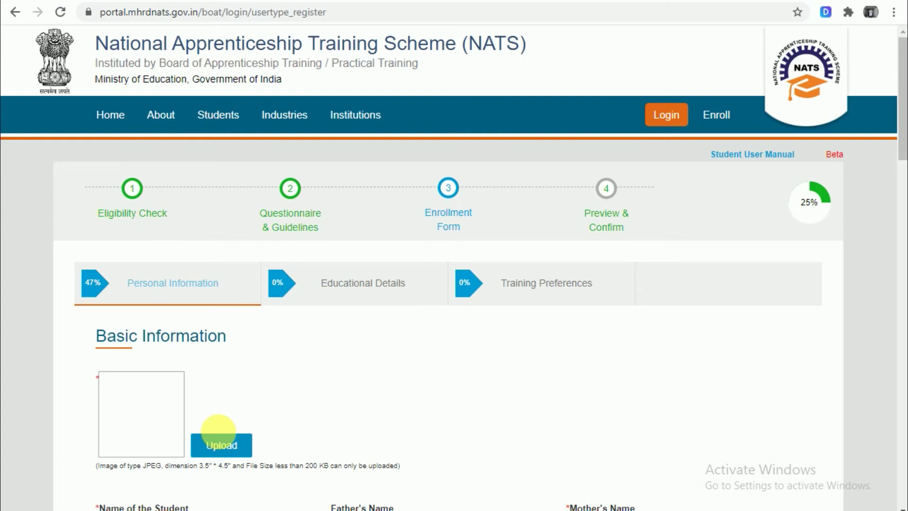
pyautogui.click(218, 431)
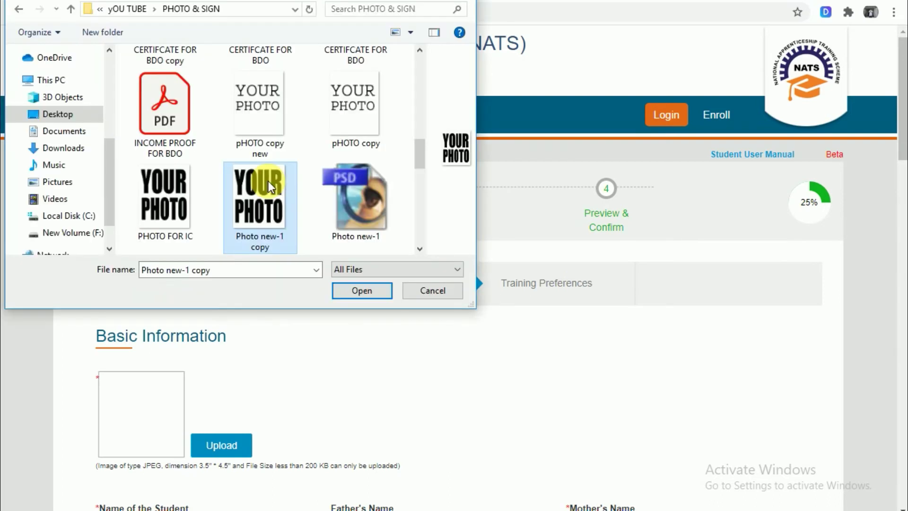
pyautogui.click(362, 290)
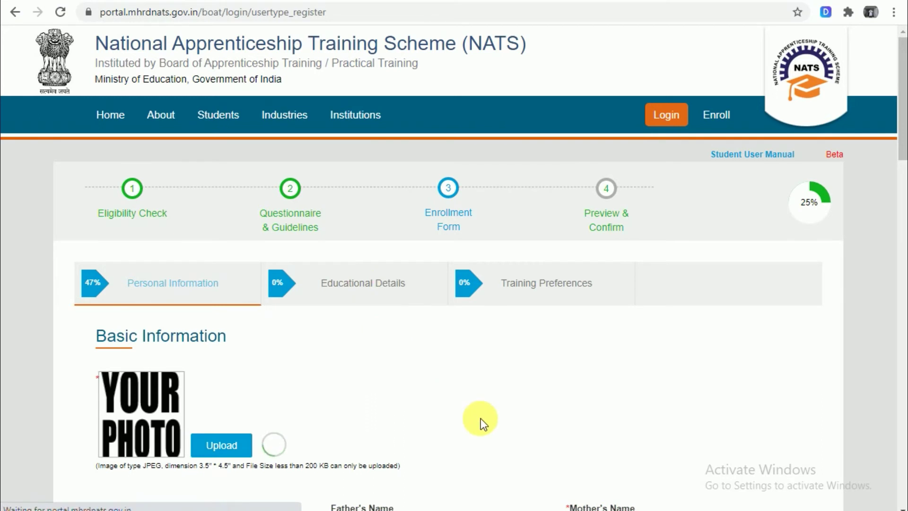
pyautogui.scroll(-5, 483, 411)
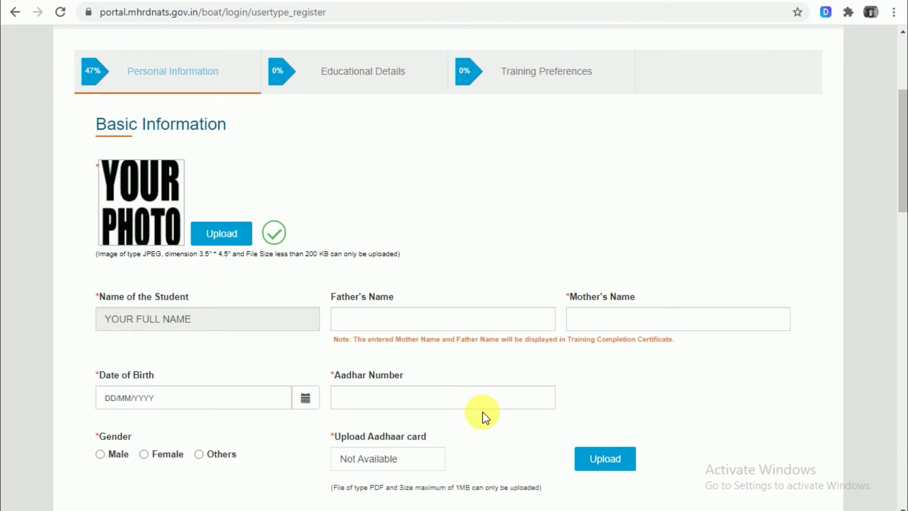
# Fill in the Father's Name and Mother's Name fields
pyautogui.click(378, 323)
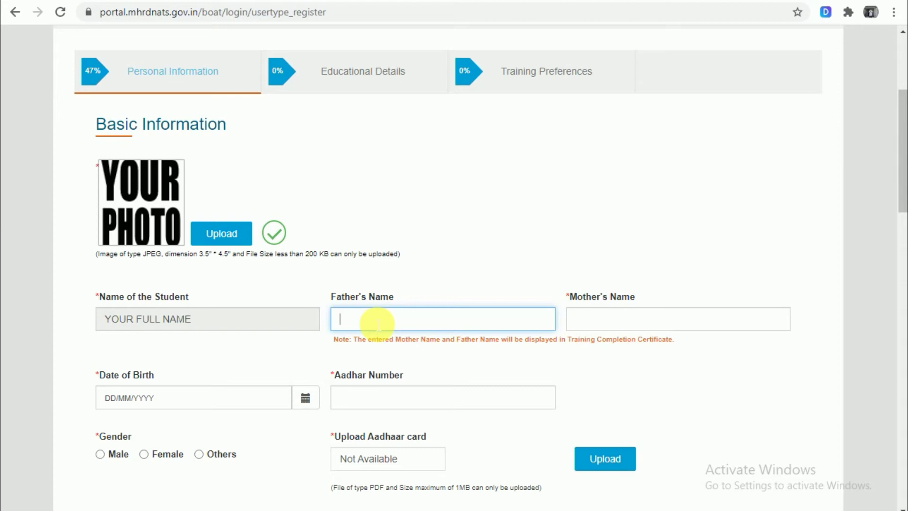
pyautogui.write('YOUR FATHER')
pyautogui.write('NAME')
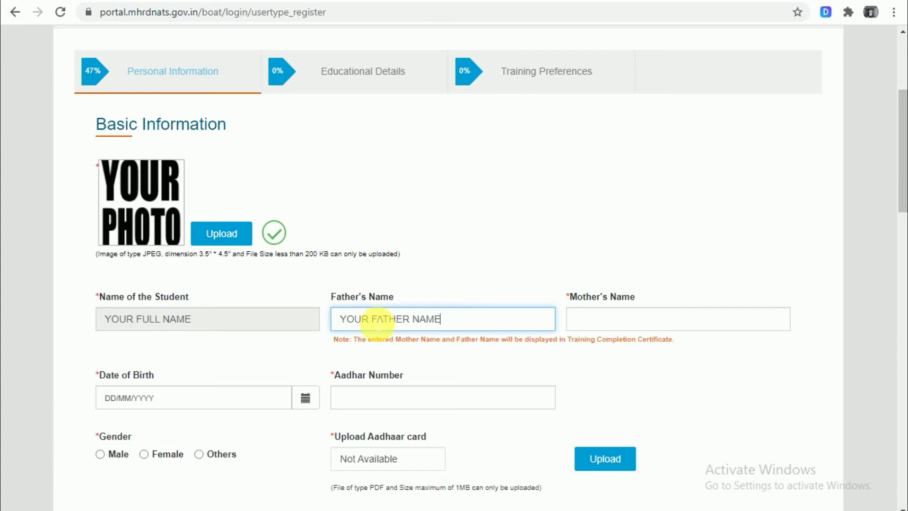
pyautogui.press('Tab')
pyautogui.write('Y')
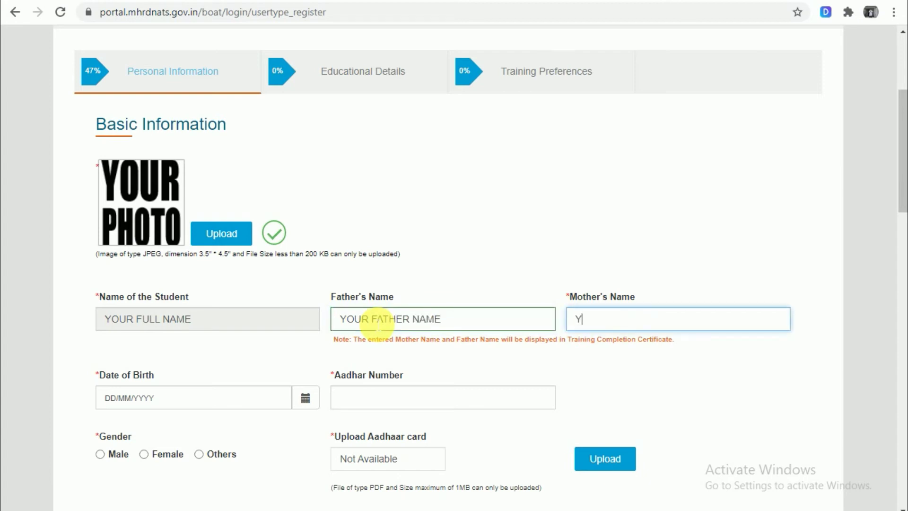
pyautogui.write('OUR MOTHER NAME')
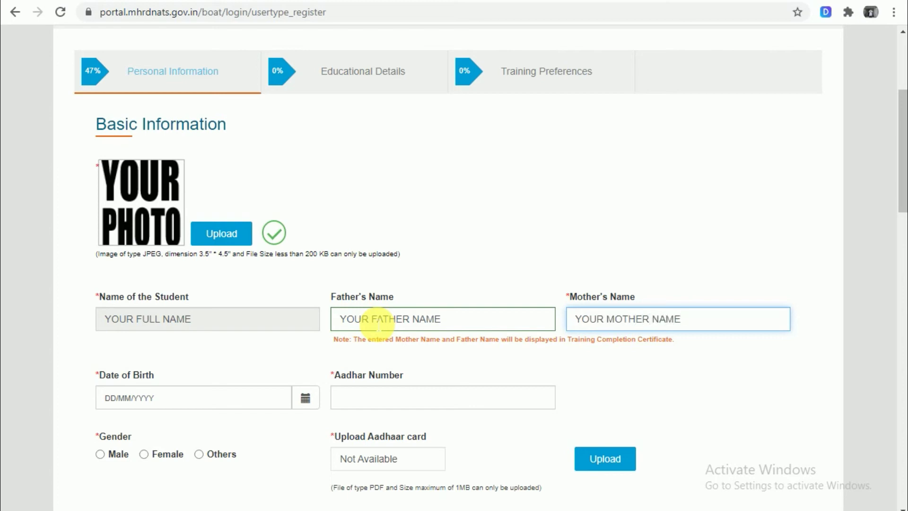
pyautogui.press('Tab')
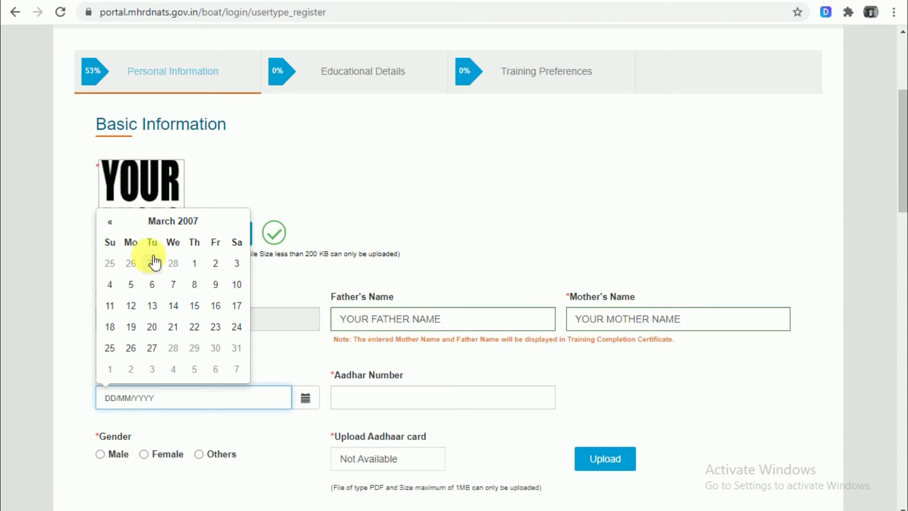
# Pick 1999, July, 15 in the Date of Birth calendar
pyautogui.click(189, 221)
pyautogui.click(175, 242)
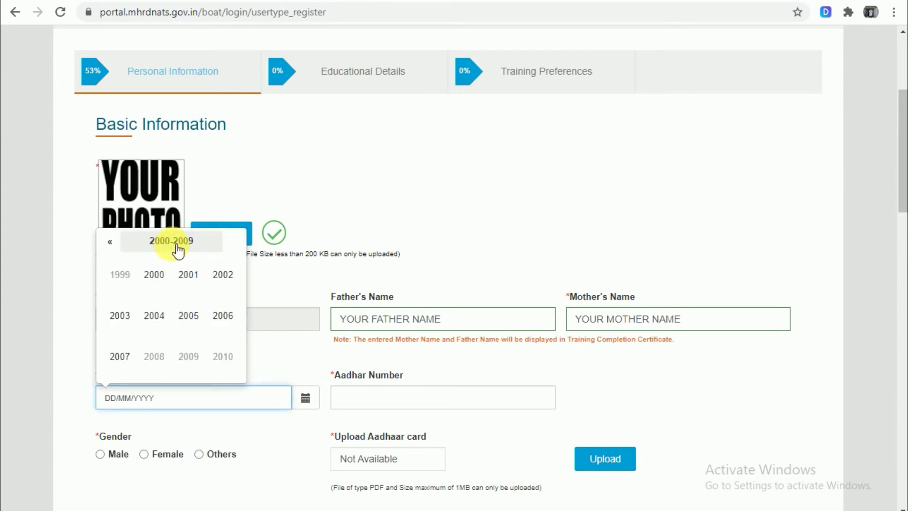
pyautogui.click(128, 286)
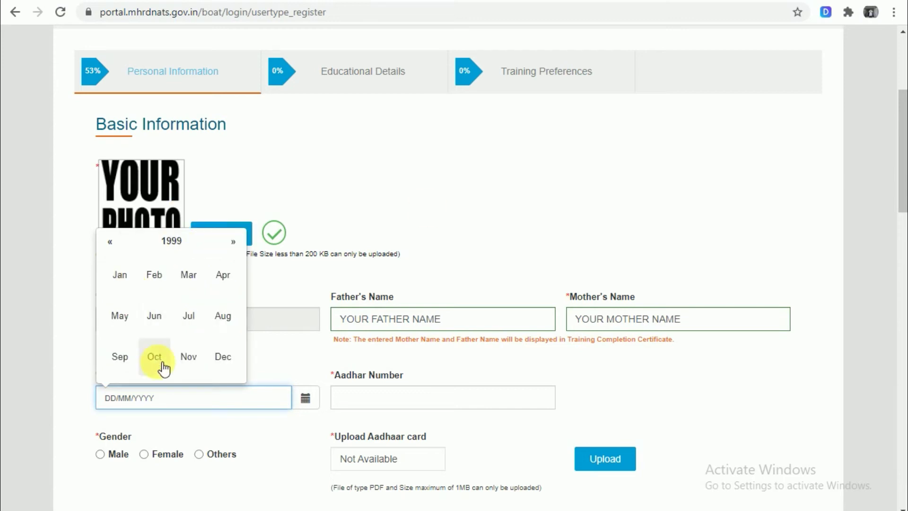
pyautogui.click(187, 317)
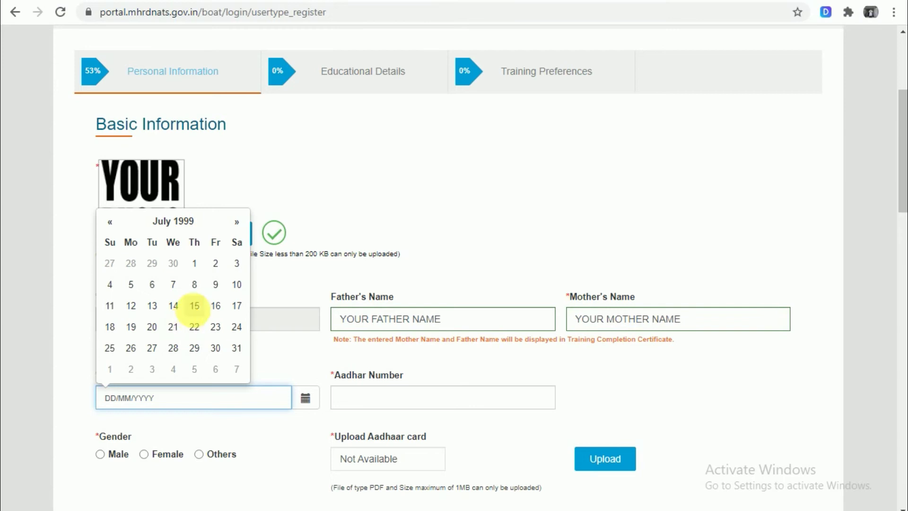
pyautogui.click(195, 307)
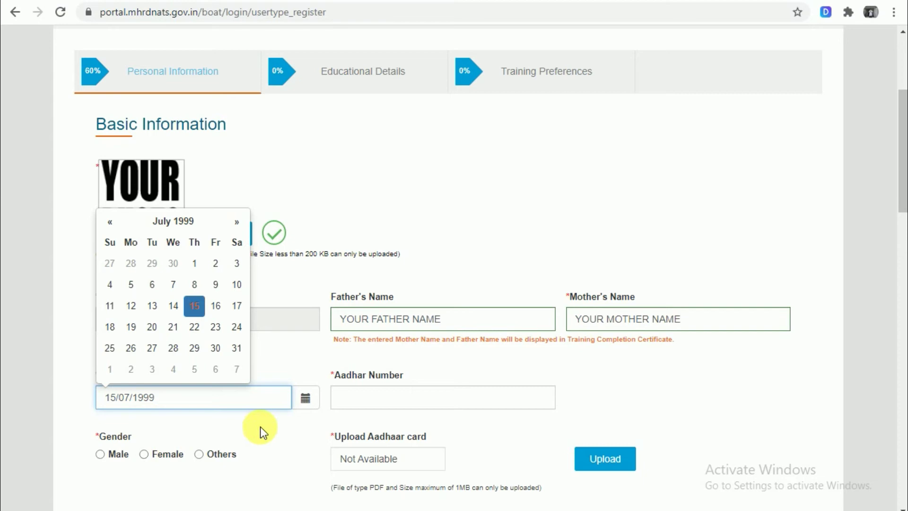
pyautogui.click(385, 408)
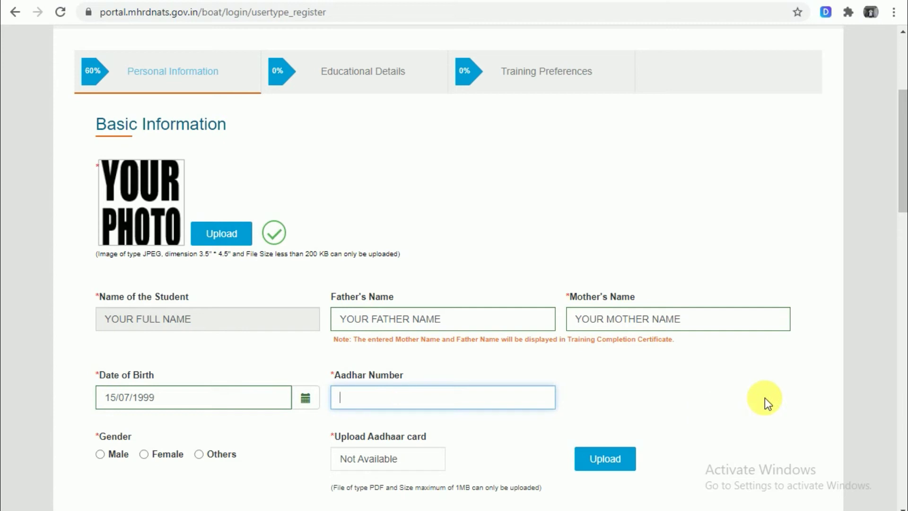
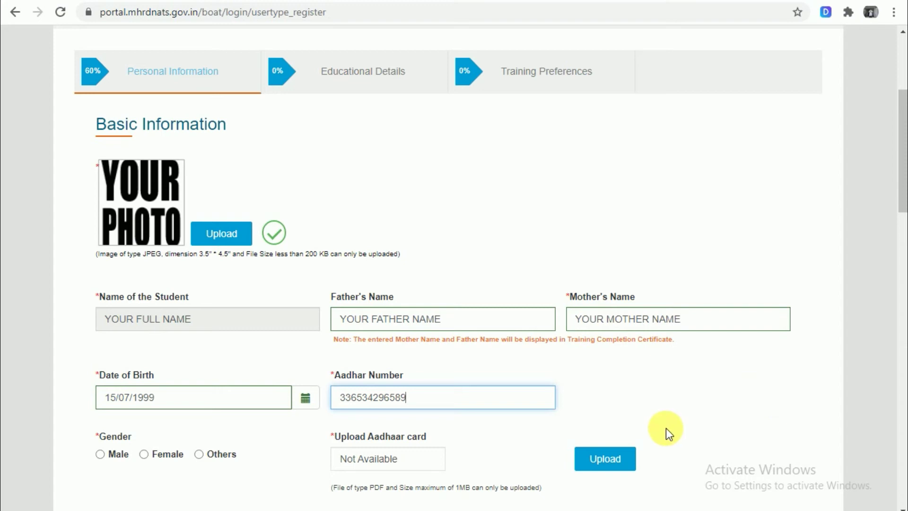
# Type the student's 12-digit Aadhaar number into the Aadhar Number field
pyautogui.scroll(-3, 666, 427)
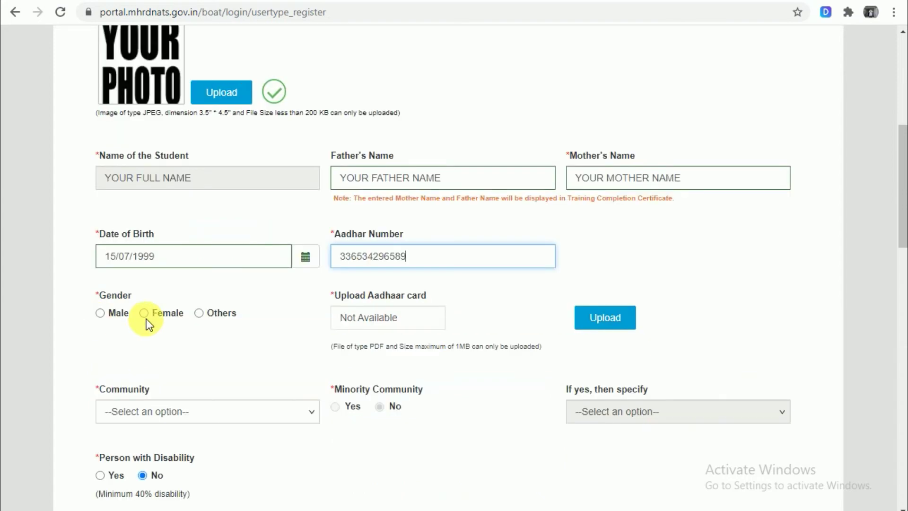
# Select the Male option under Gender
pyautogui.scroll(-2, 105, 246)
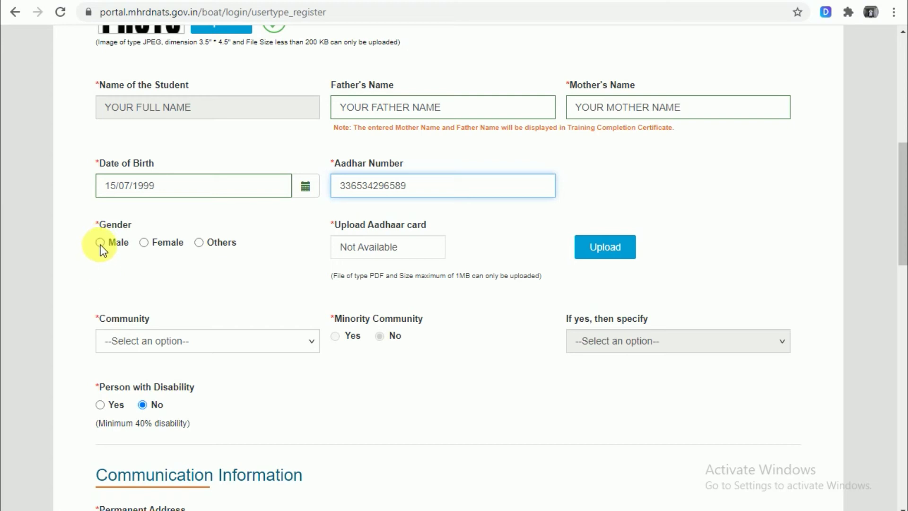
pyautogui.click(100, 243)
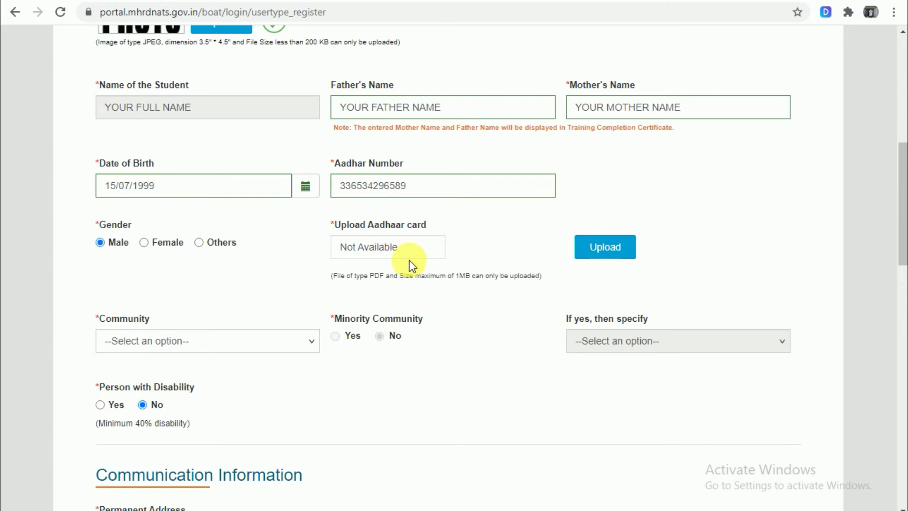
# Attach the AADHAR COPY PDF to the Upload Aadhaar card field
pyautogui.click(595, 251)
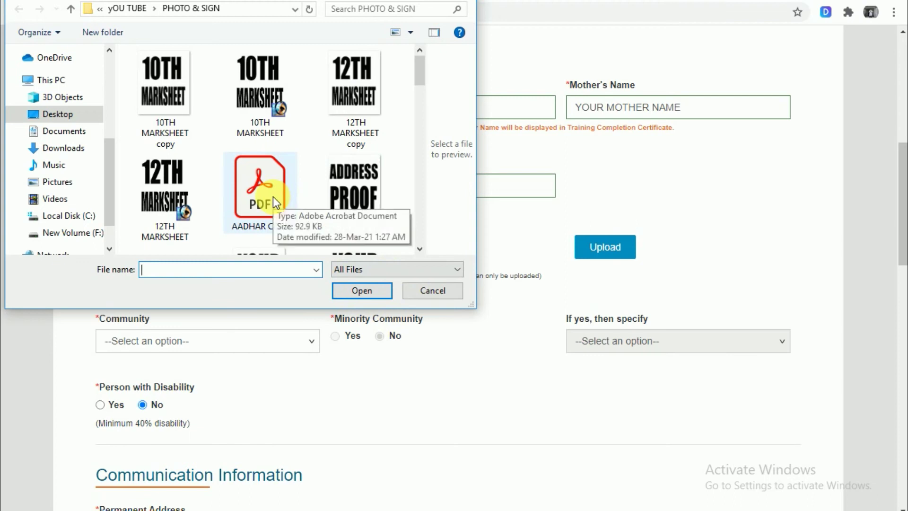
pyautogui.click(260, 189)
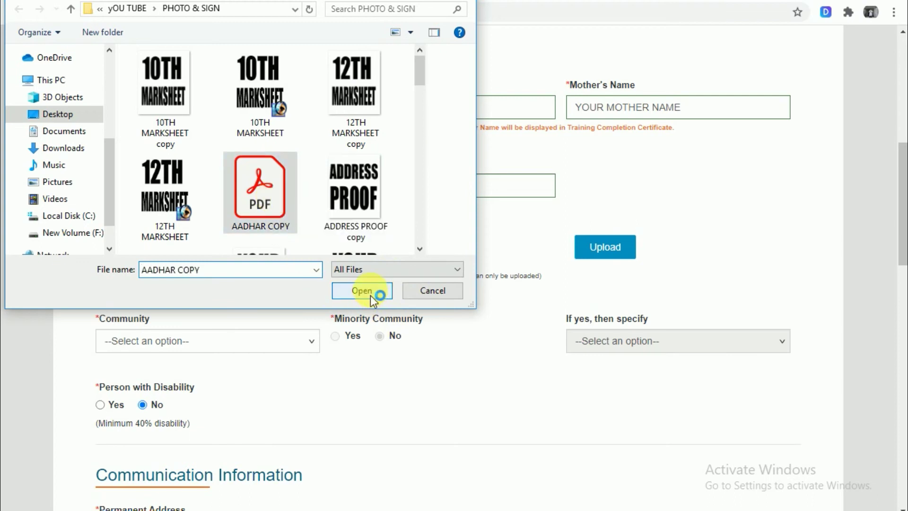
pyautogui.click(370, 295)
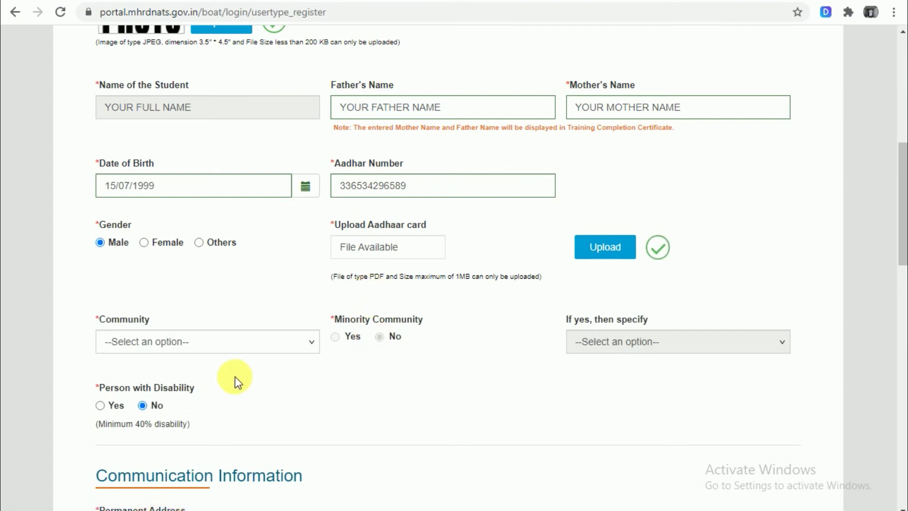
# Choose SC as the community and scroll down to Communication Information
pyautogui.click(311, 344)
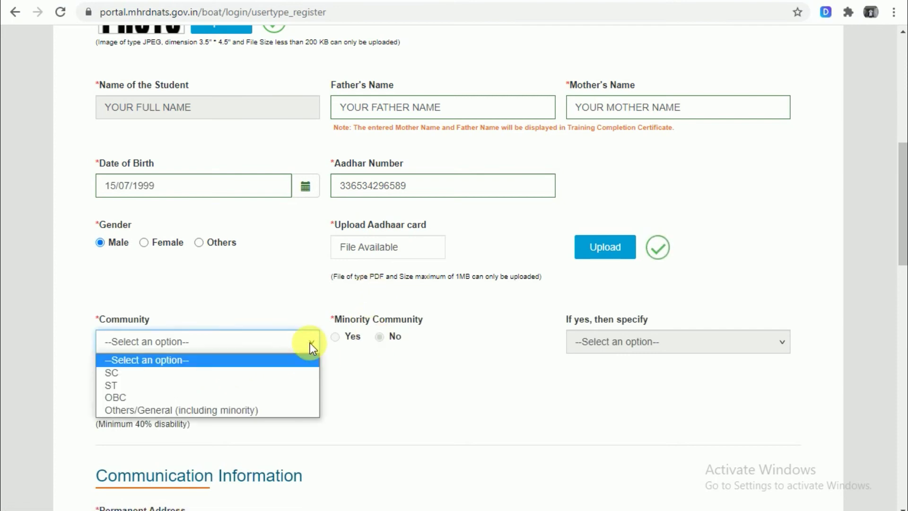
pyautogui.click(185, 377)
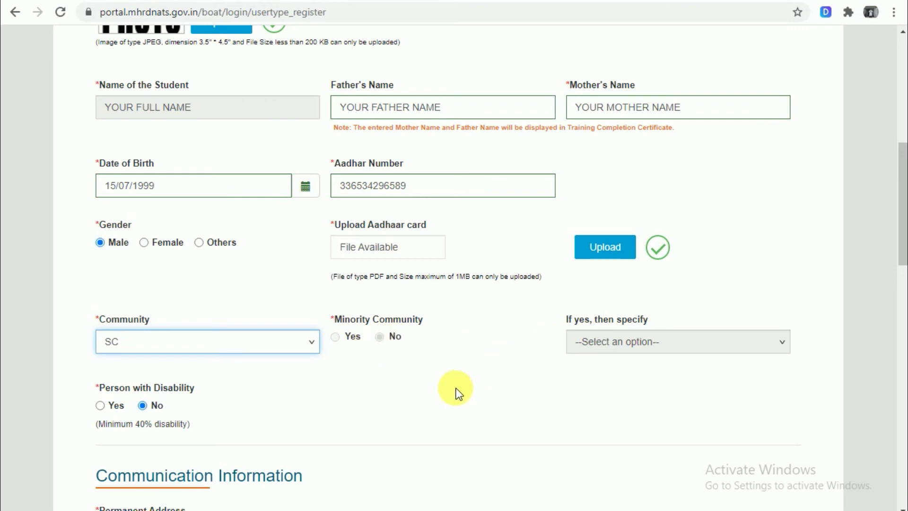
pyautogui.click(695, 345)
pyautogui.scroll(-2, 436, 405)
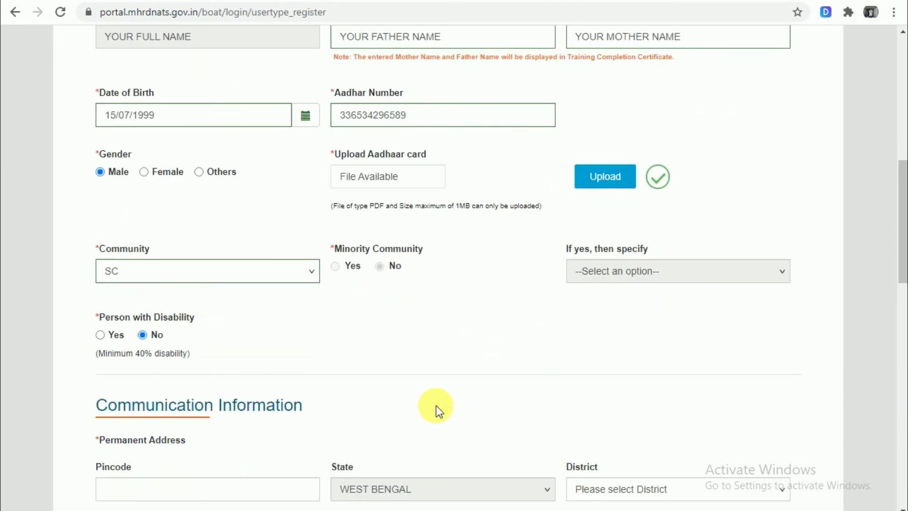
pyautogui.scroll(-2, 436, 405)
pyautogui.scroll(-2, 436, 405)
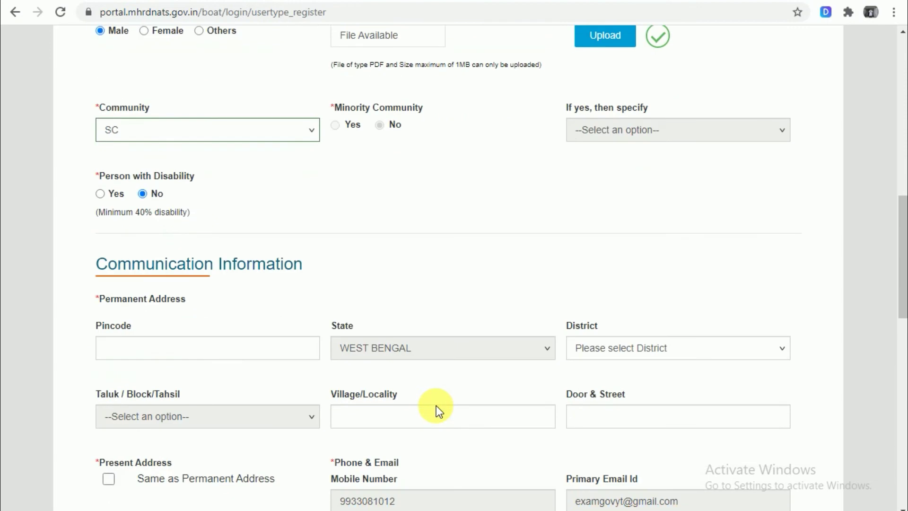
pyautogui.scroll(-4, 441, 412)
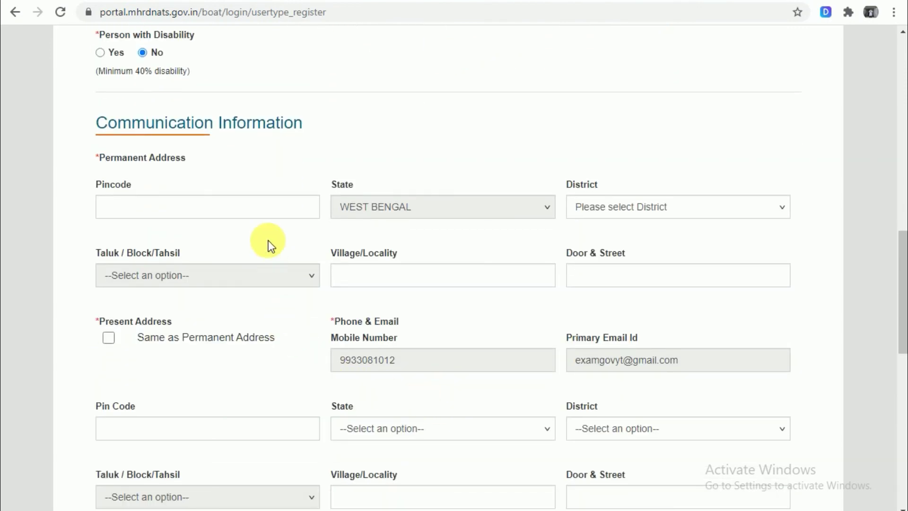
# Enter 712501 as the permanent address pincode
pyautogui.click(274, 209)
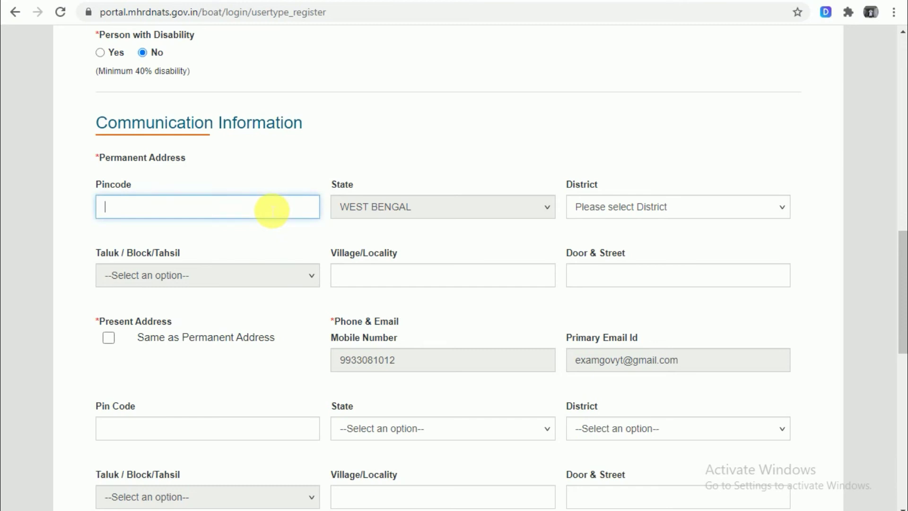
pyautogui.write('712501')
pyautogui.press('Tab')
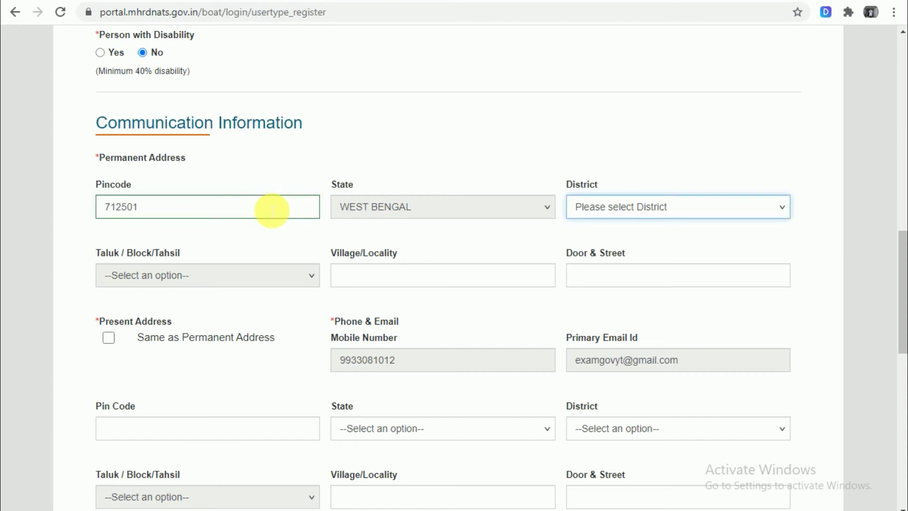
# Set the permanent address district to HOOGHLY and the taluk to Balagarh
pyautogui.click(732, 206)
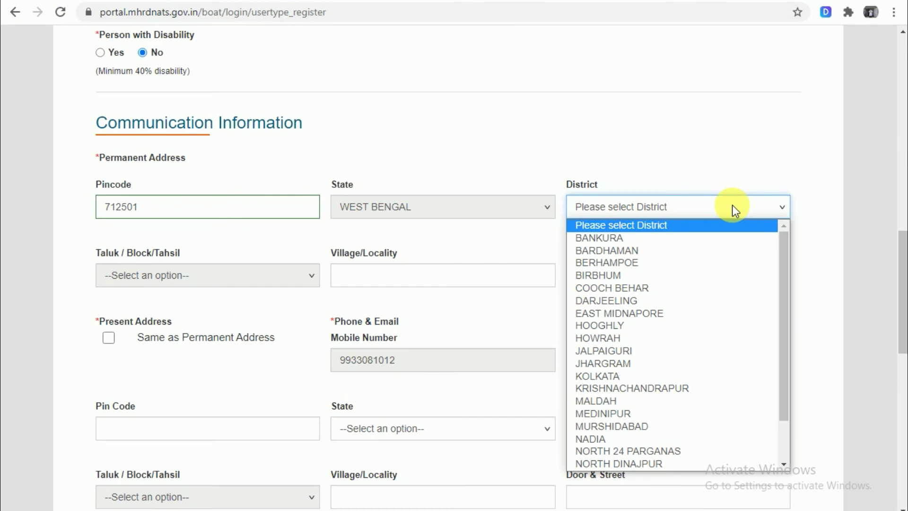
pyautogui.press('h')
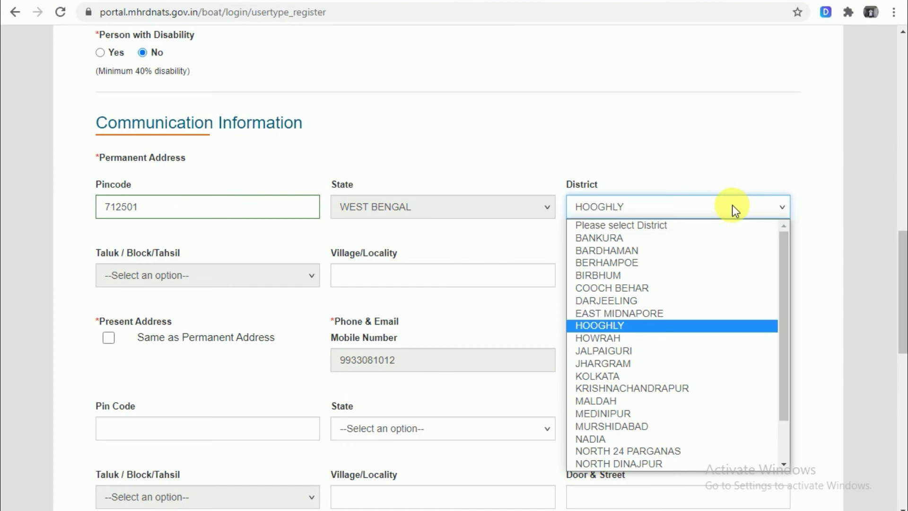
pyautogui.press('Return')
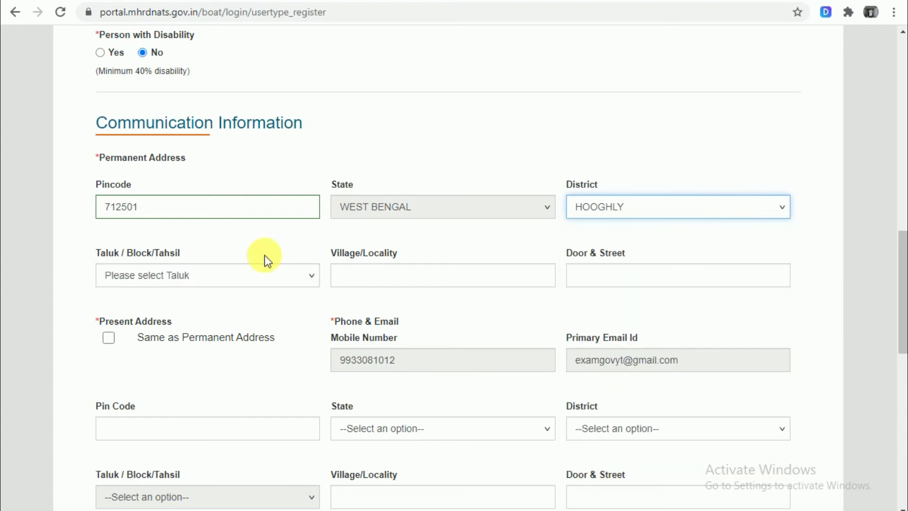
pyautogui.click(304, 279)
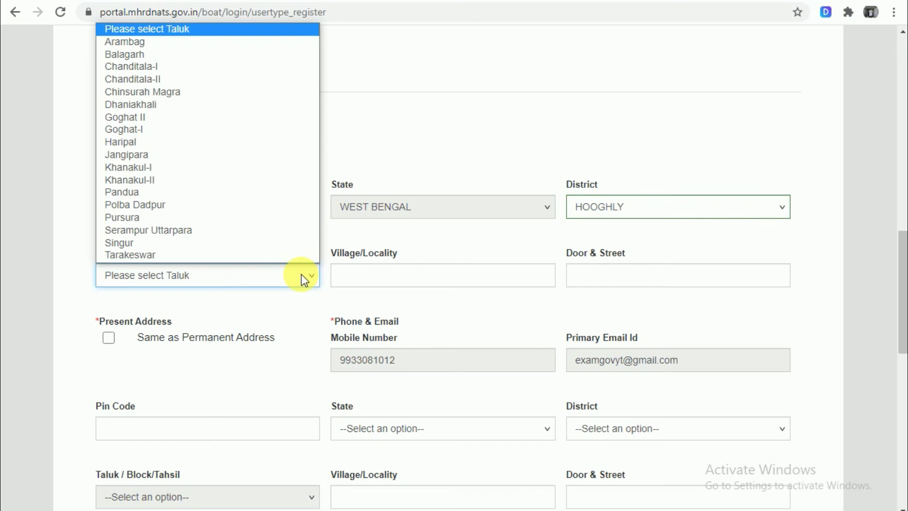
pyautogui.press('Down')
pyautogui.press('Down')
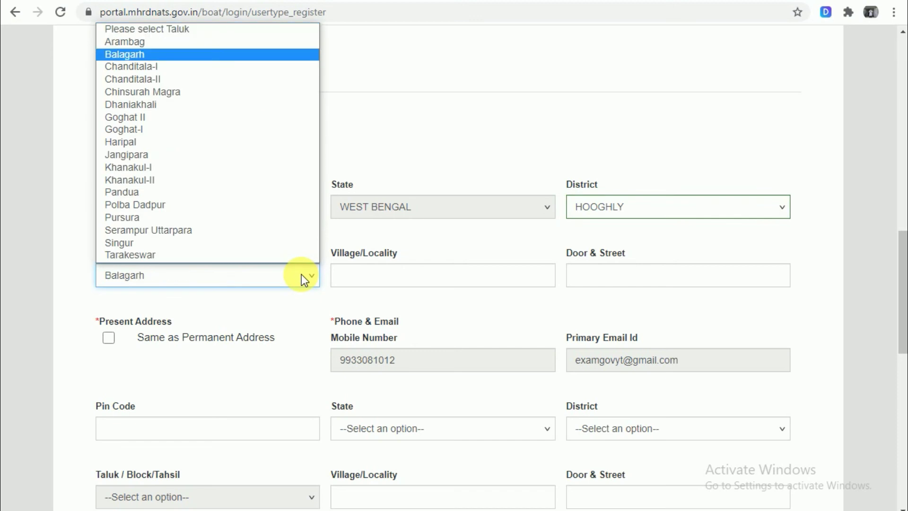
pyautogui.press('Return')
# Enter locality BALAGARH and street YOUR FULL ADDRESS, then tick Same as Permanent Address
pyautogui.click(377, 284)
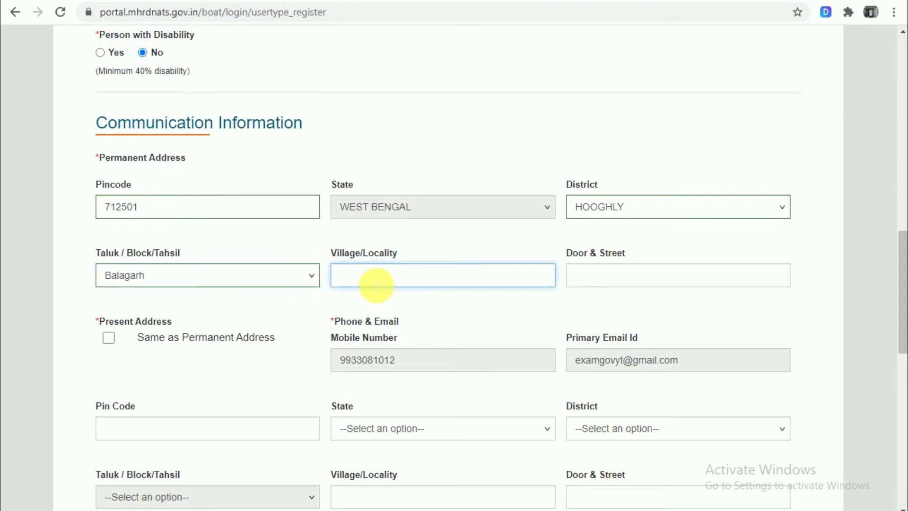
pyautogui.write('BALAGARH')
pyautogui.press('Tab')
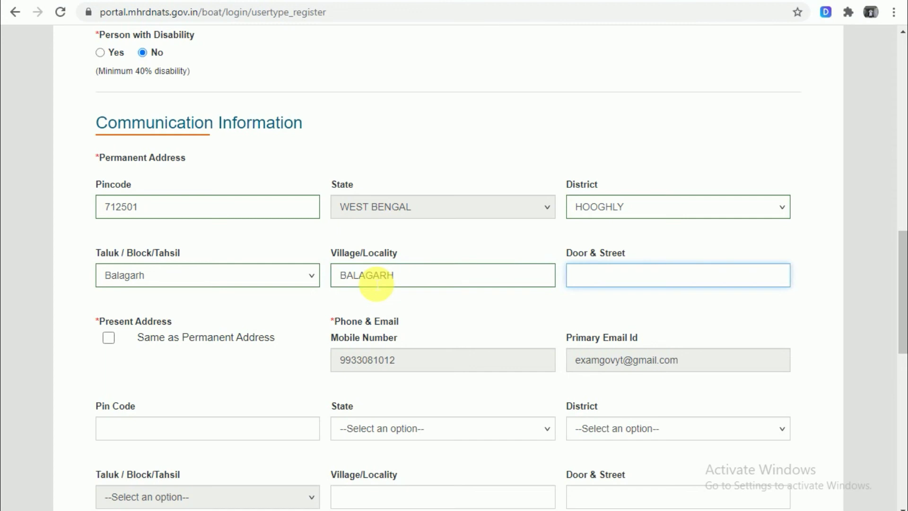
pyautogui.write('YOUR FULL ADDRESS')
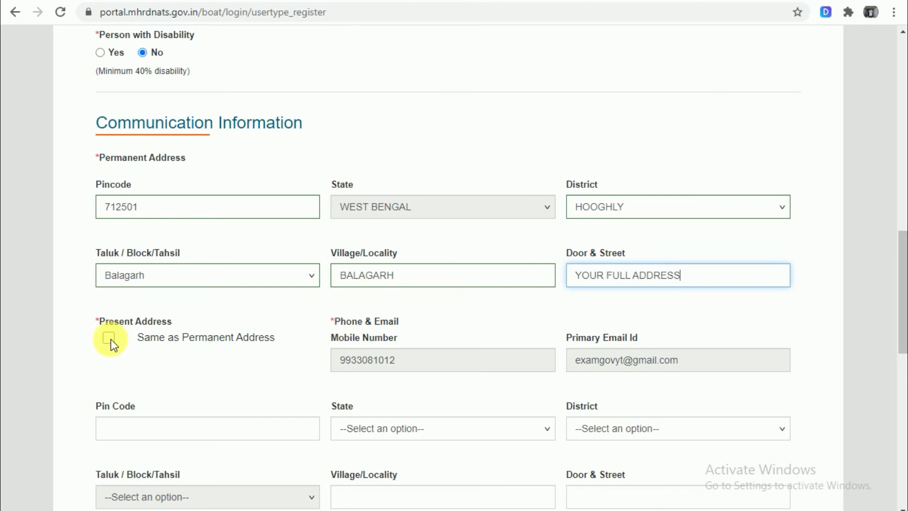
pyautogui.click(219, 357)
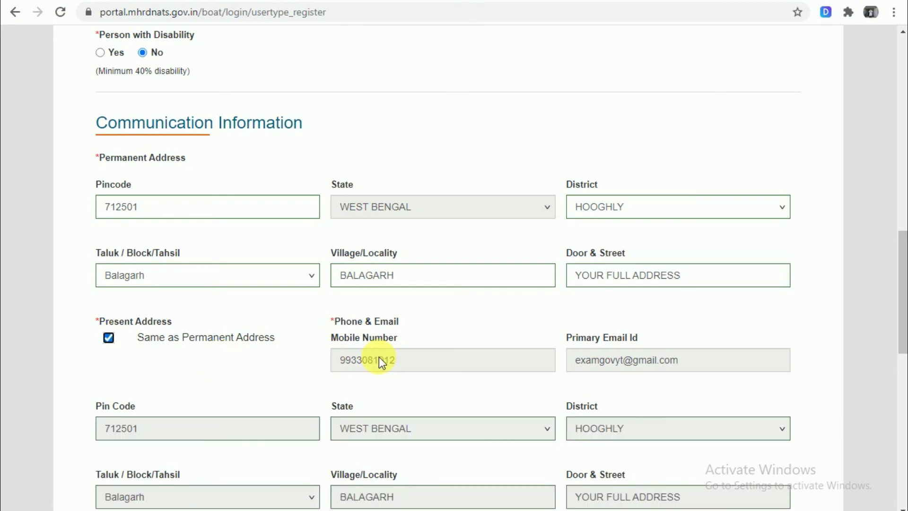
pyautogui.scroll(-5, 827, 375)
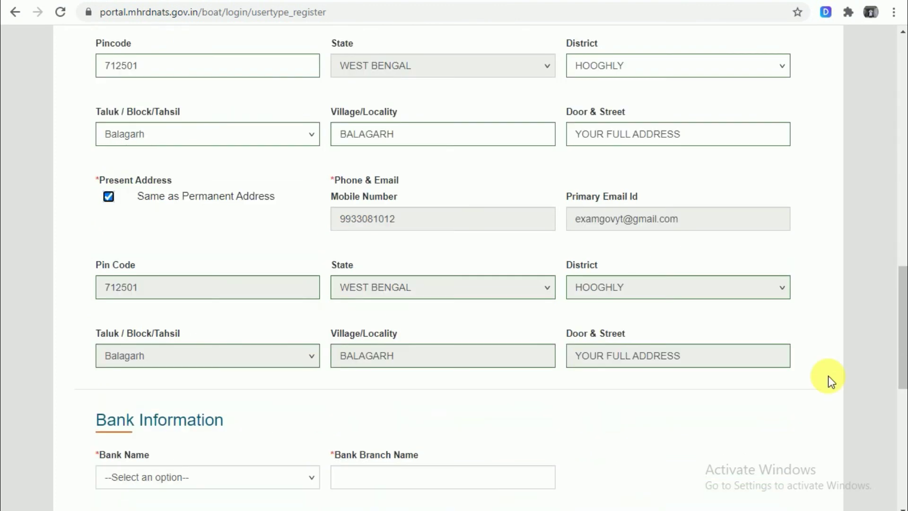
# Search 'stat' in Bank Name and select STATE BANK OF INDIA
pyautogui.scroll(-3, 828, 378)
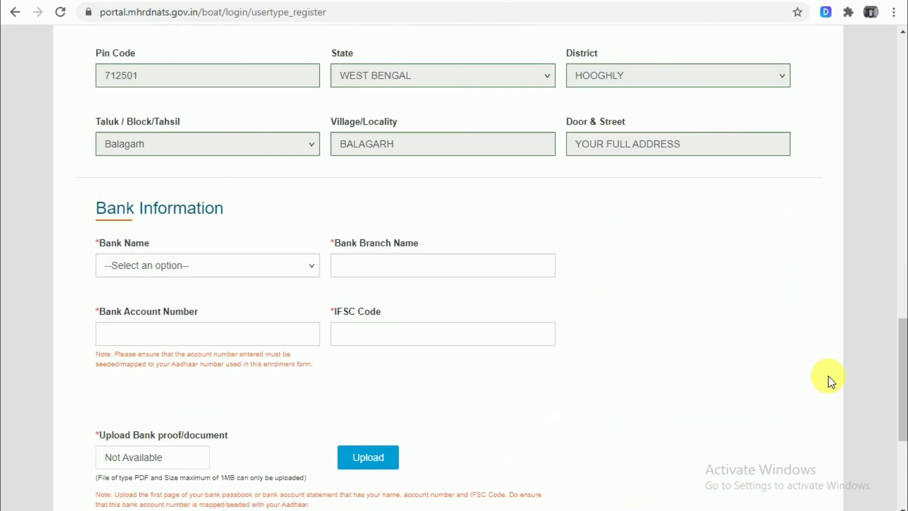
pyautogui.scroll(-2, 246, 271)
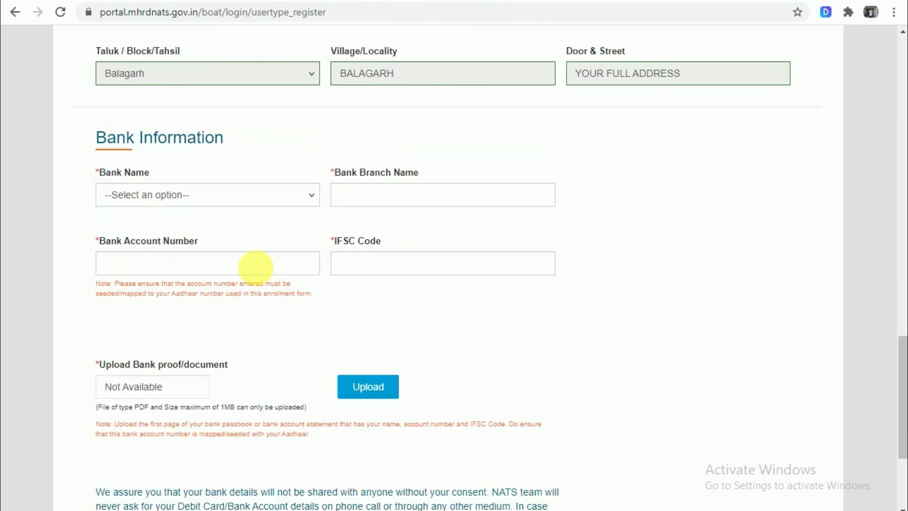
pyautogui.click(315, 194)
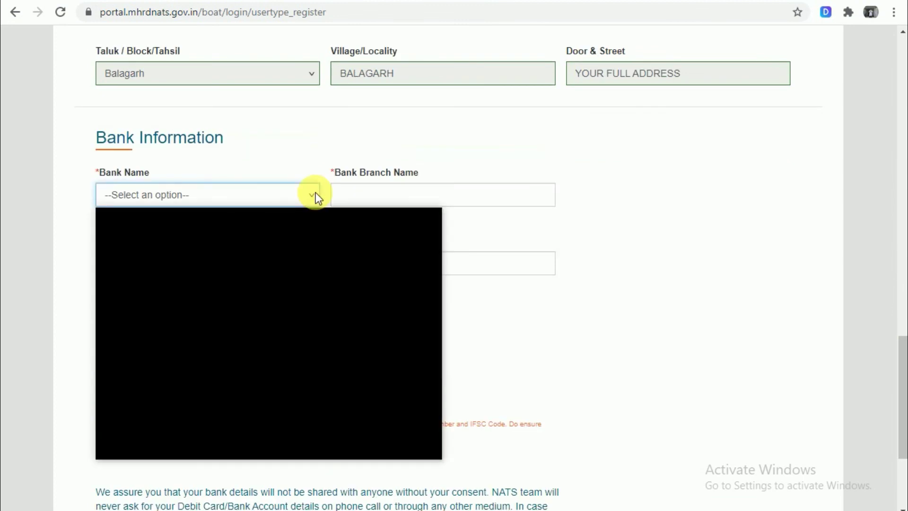
pyautogui.write('stat')
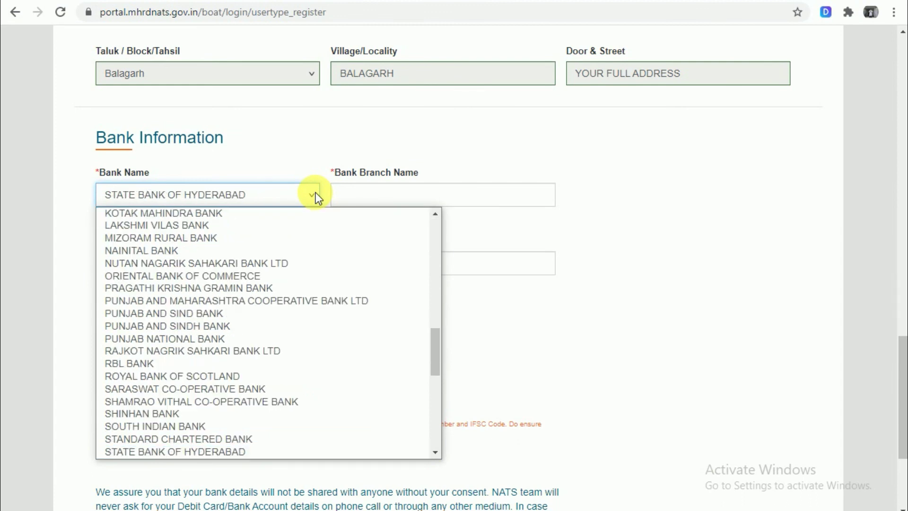
pyautogui.press('Down')
pyautogui.press('Down')
pyautogui.press('Up')
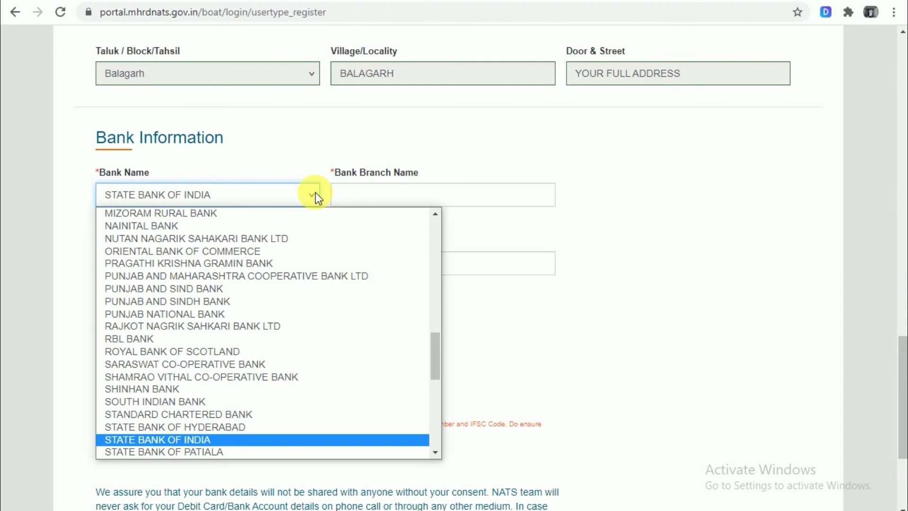
pyautogui.press('Return')
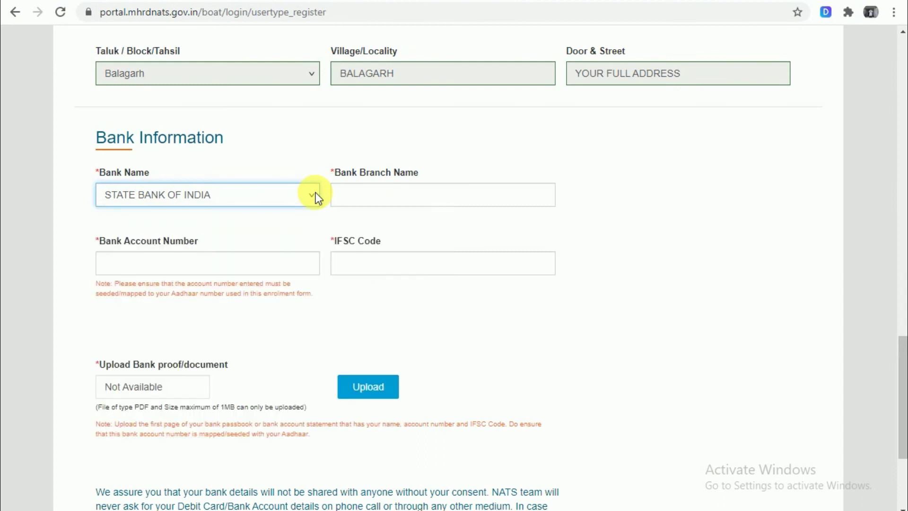
pyautogui.click(364, 199)
# Enter branch BALAGARH, the bank account number, and IFSC code SBIN0000406
pyautogui.write('BA')
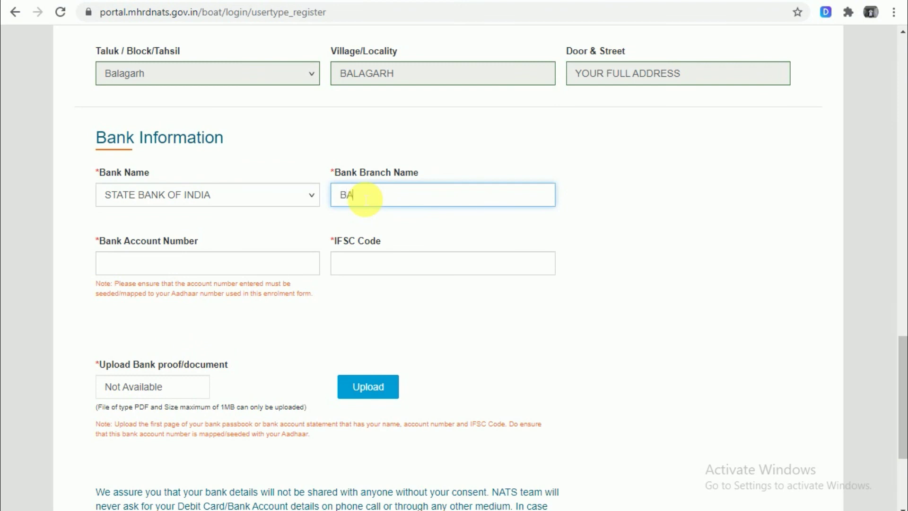
pyautogui.write('LAGARH')
pyautogui.press('Tab')
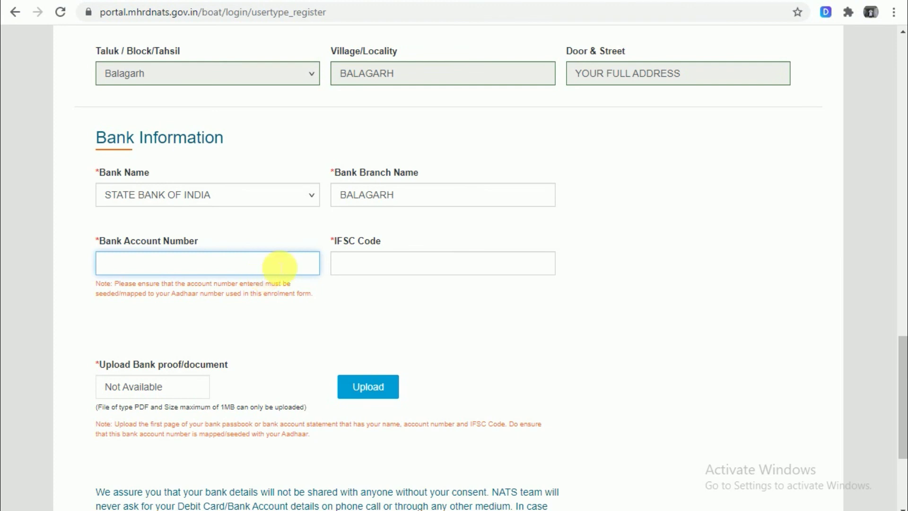
pyautogui.hotkey('ctrl', 'v')
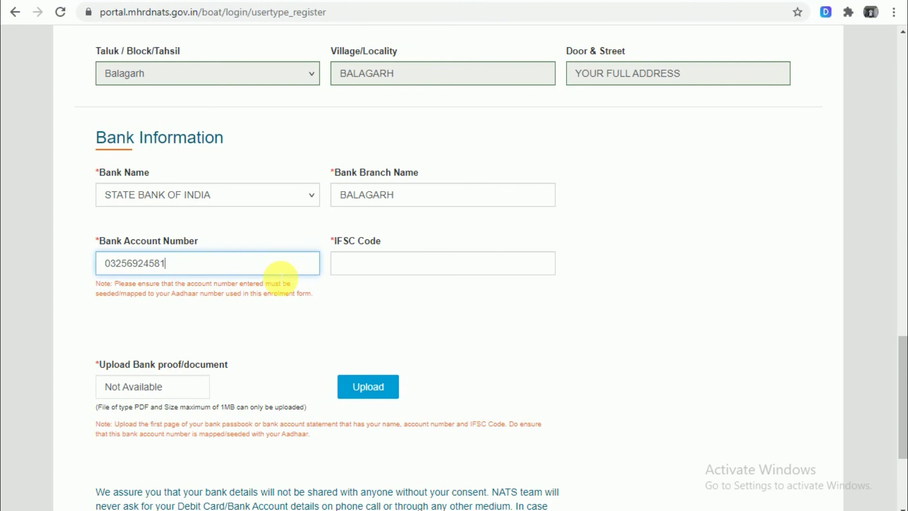
pyautogui.write('265')
pyautogui.press('Tab')
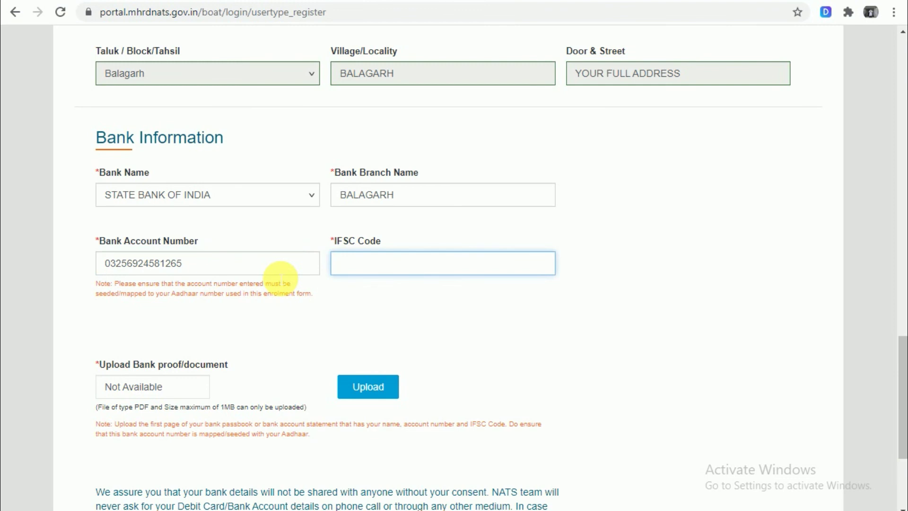
pyautogui.write('SBIN0000406')
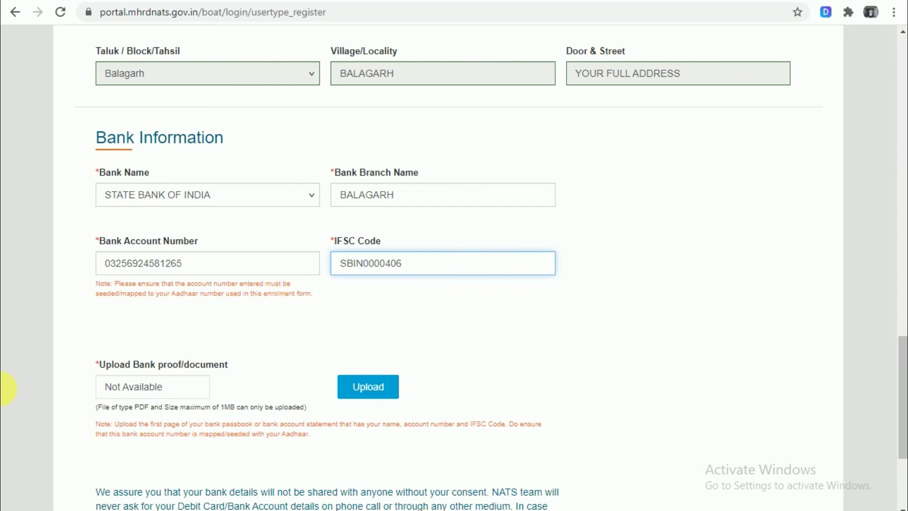
pyautogui.press('Tab')
pyautogui.scroll(-3, 320, 478)
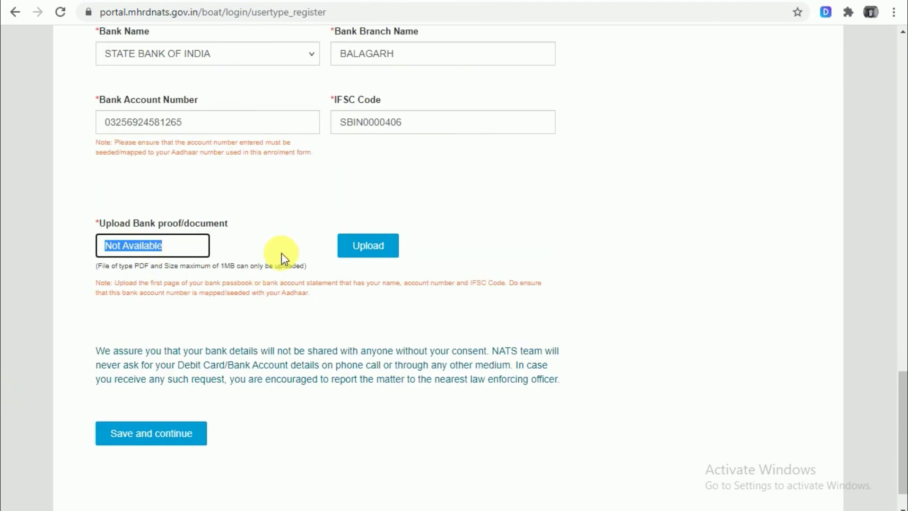
# Upload the BANK DOCS PDF as the bank proof document
pyautogui.click(364, 246)
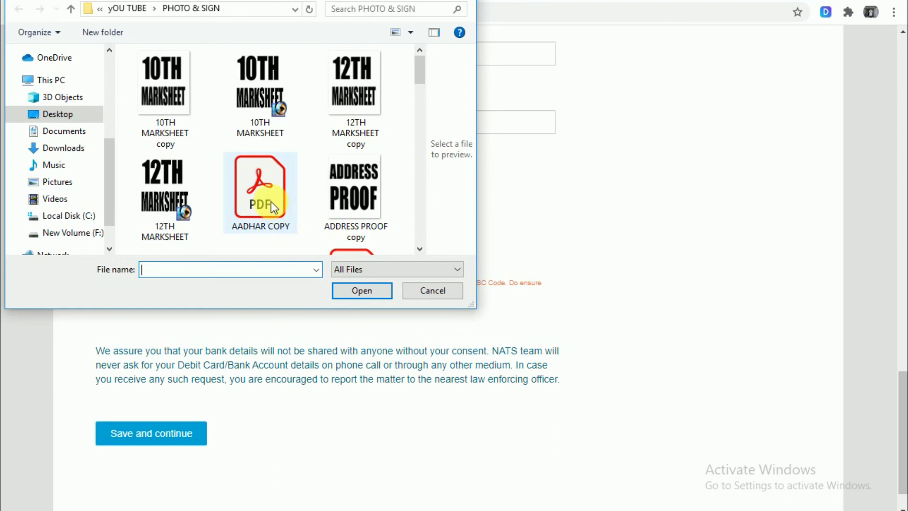
pyautogui.click(272, 211)
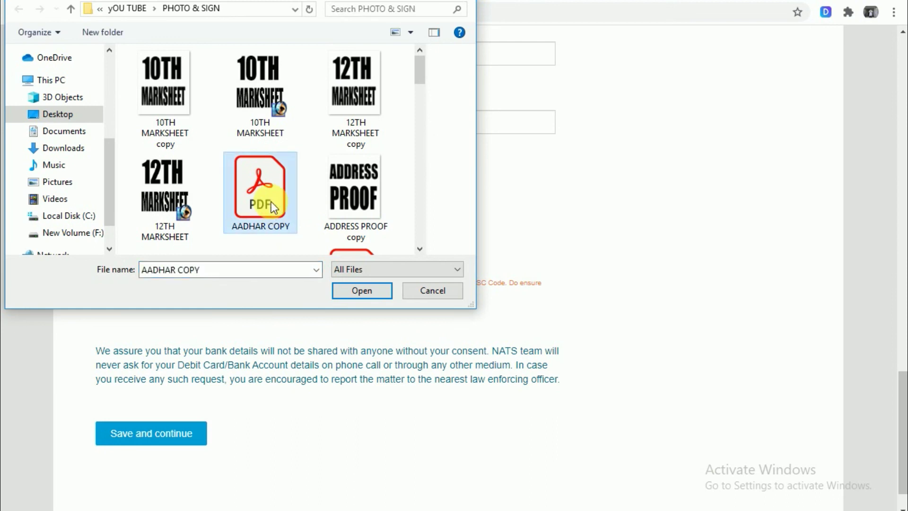
pyautogui.scroll(-3, 271, 202)
pyautogui.press('Down')
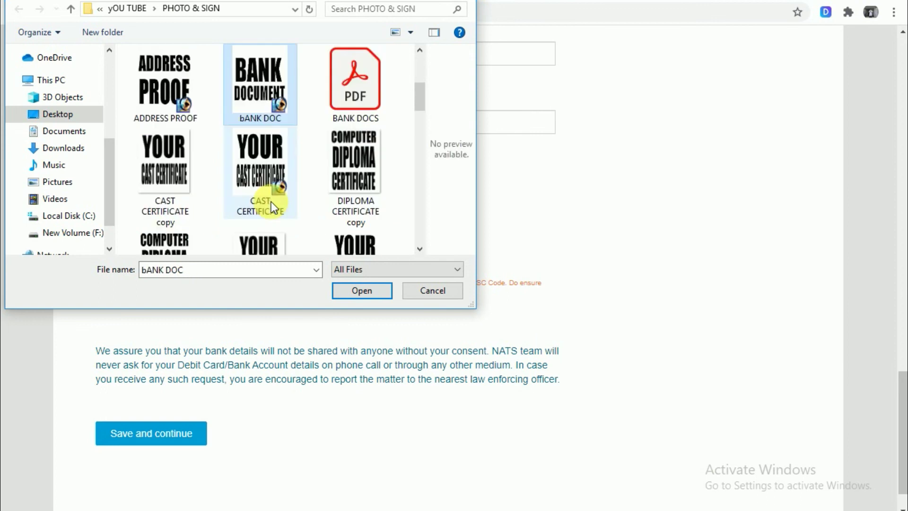
pyautogui.doubleClick(338, 88)
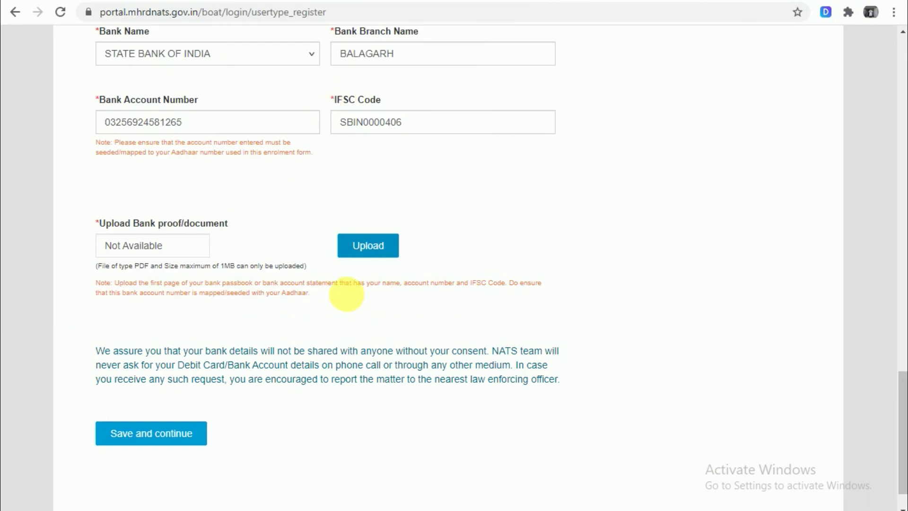